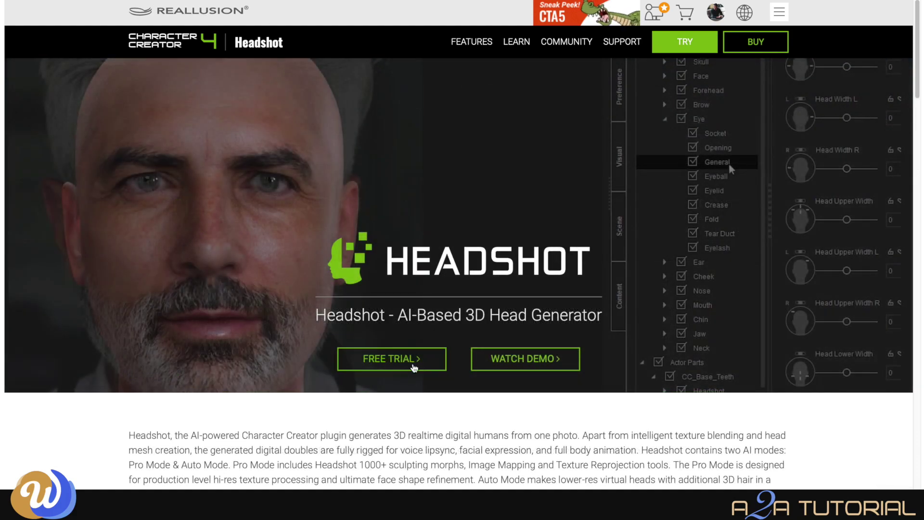
Scroll down the Headshot page past the trial downloads to the Trial vs. Full comparison
scroll(411, 315, "down", 7)
scroll(412, 316, "down", 10)
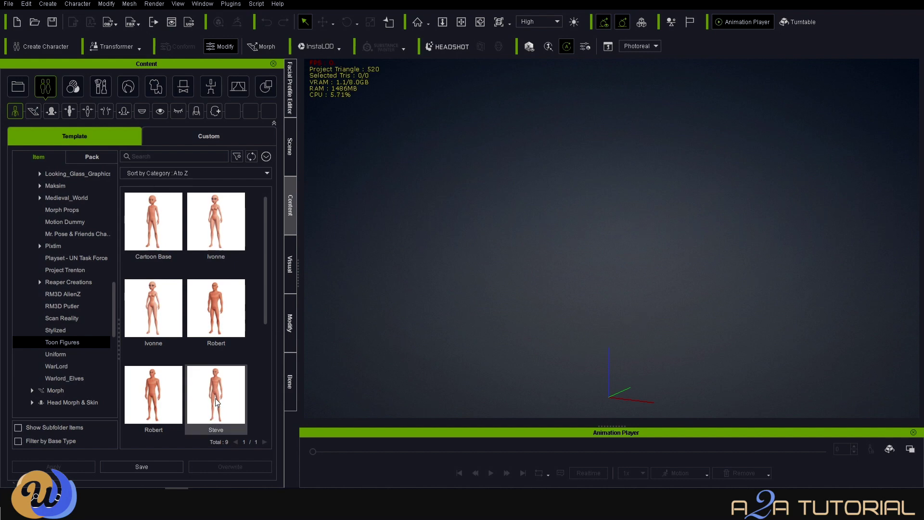
Load the Steve toon figure and scroll the Toon Figures store page to its character lineup
double_click(215, 398)
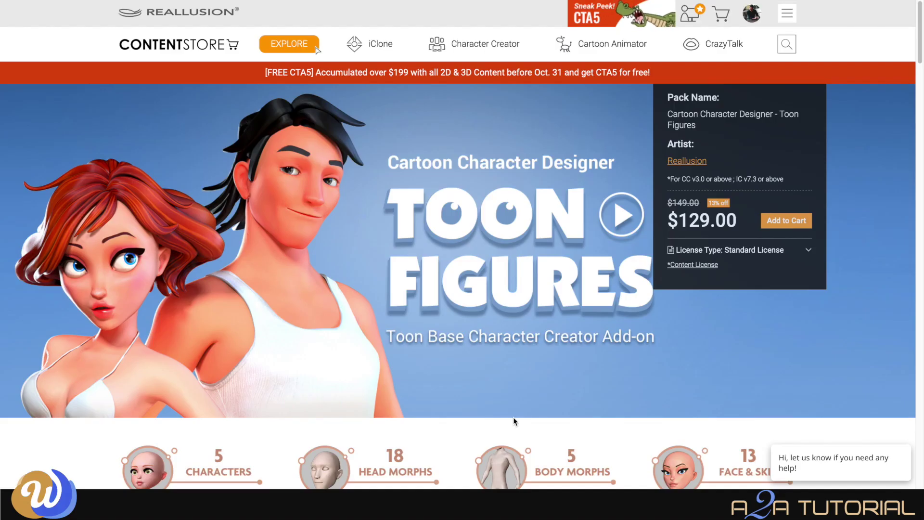
scroll(513, 421, "down", 3)
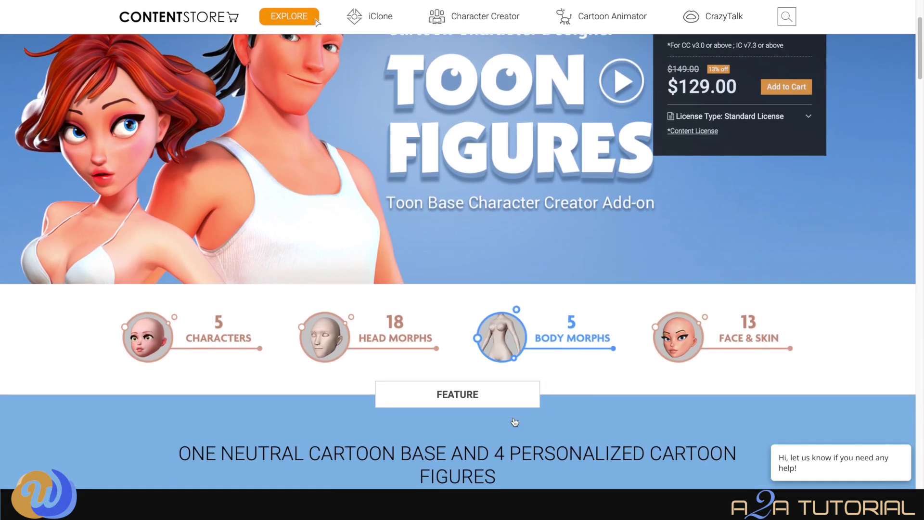
scroll(515, 422, "down", 3)
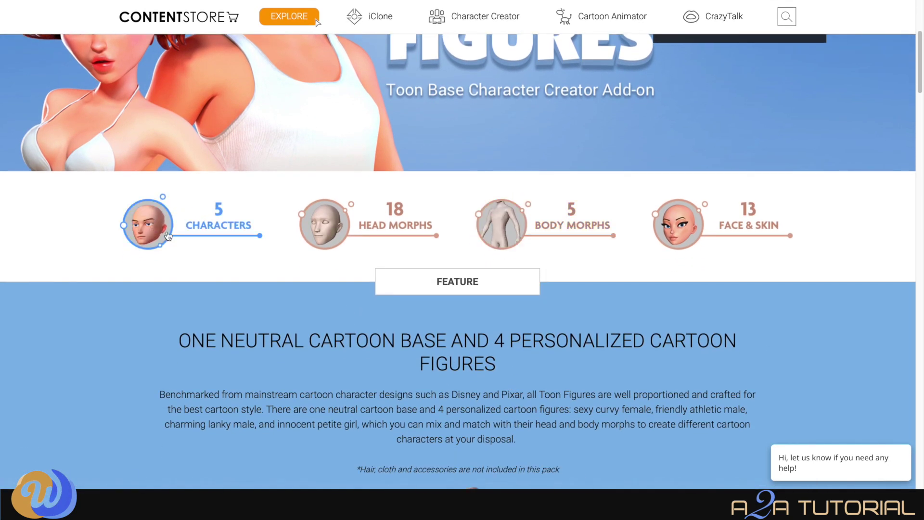
scroll(298, 351, "down", 3)
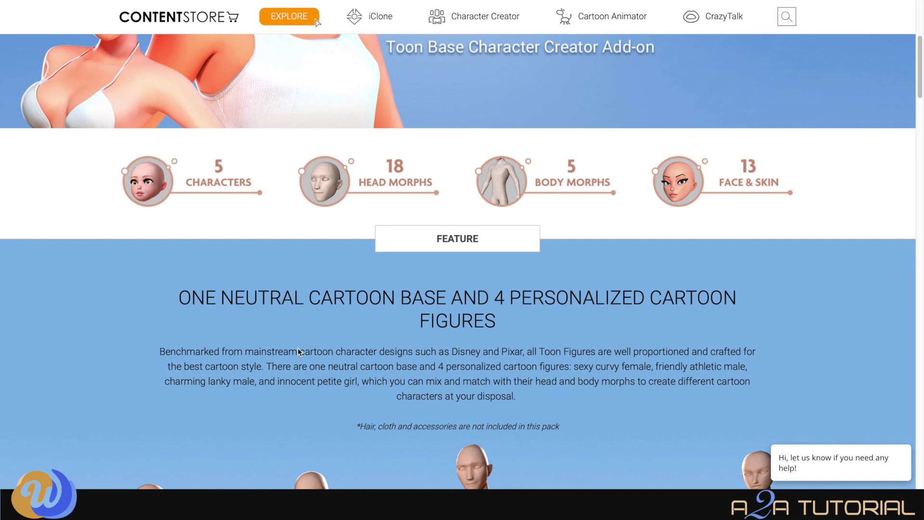
scroll(298, 349, "down", 3)
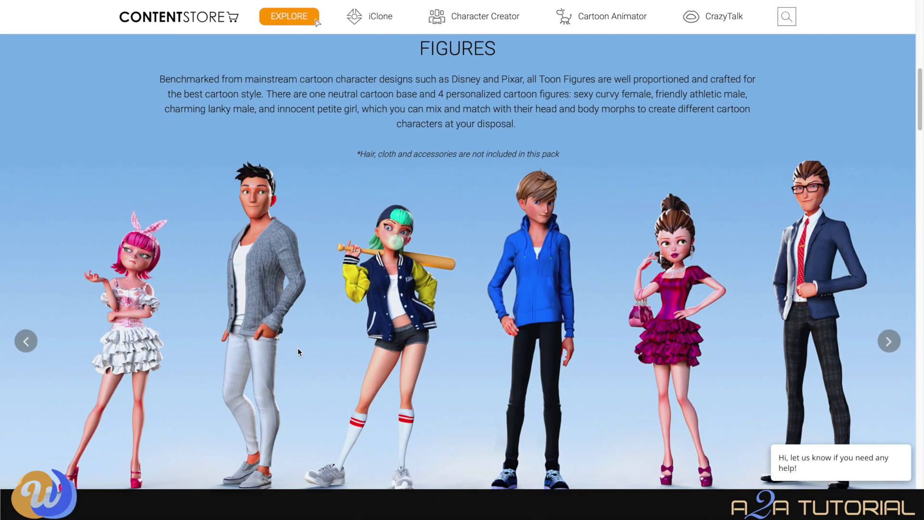
scroll(463, 350, "down", 5)
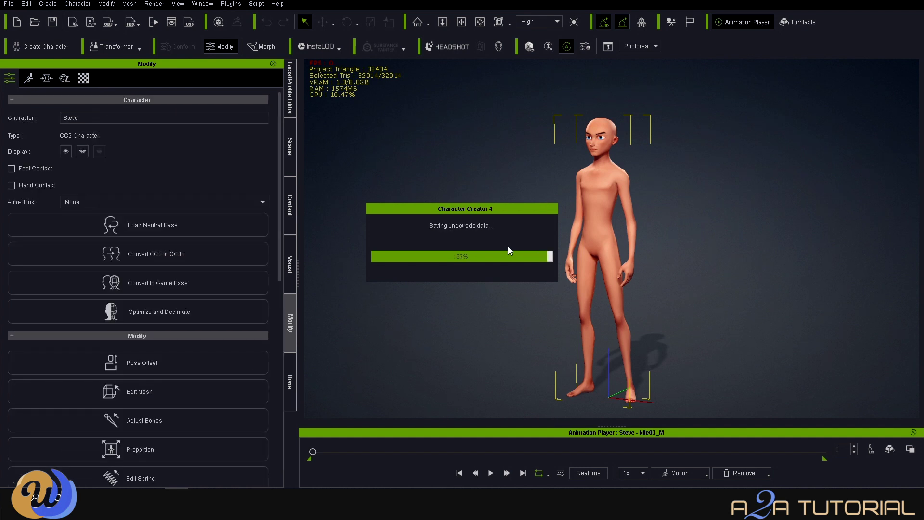
Frame Steve's head and launch the Headshot plugin, shifting its panel up and left
key("j")
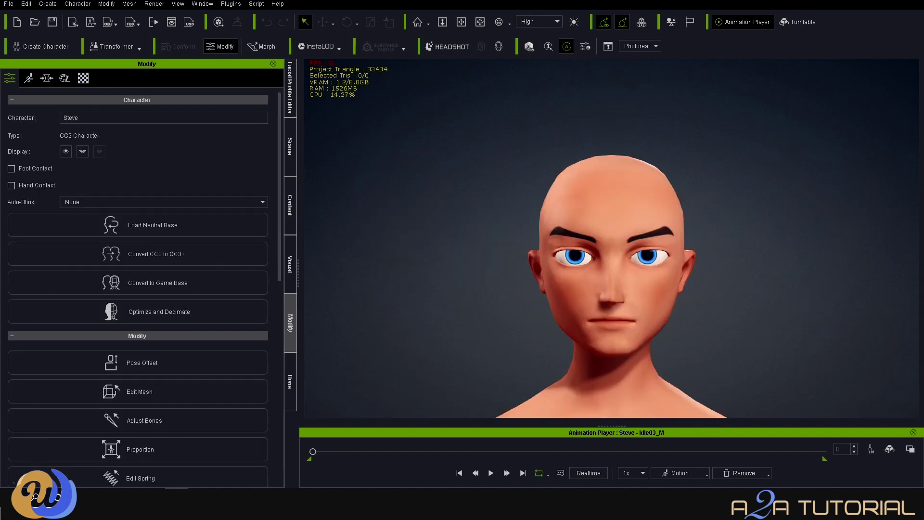
left_click(231, 5)
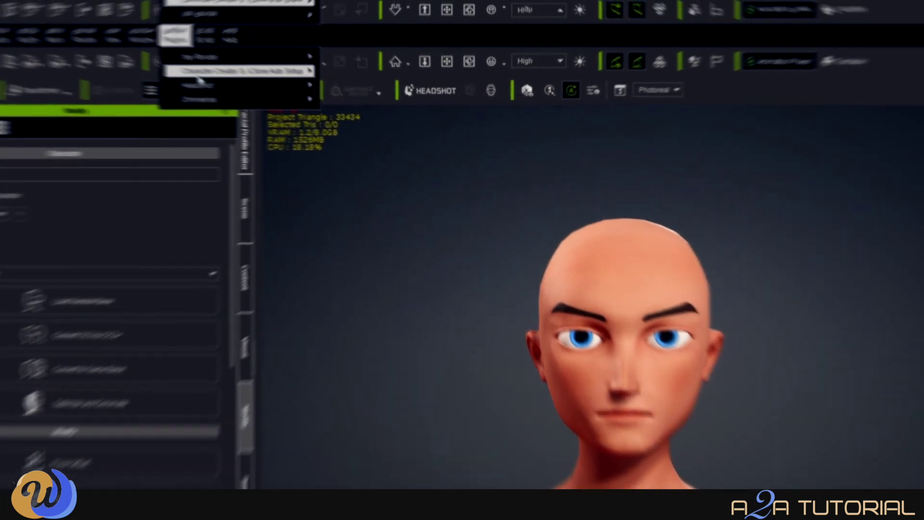
mouse_move(252, 43)
left_click(327, 147)
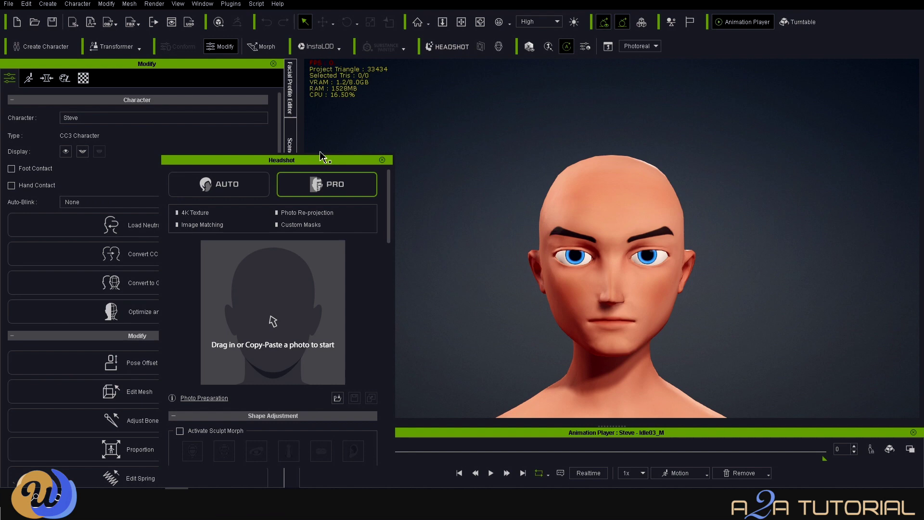
left_click_drag(322, 156, 308, 129)
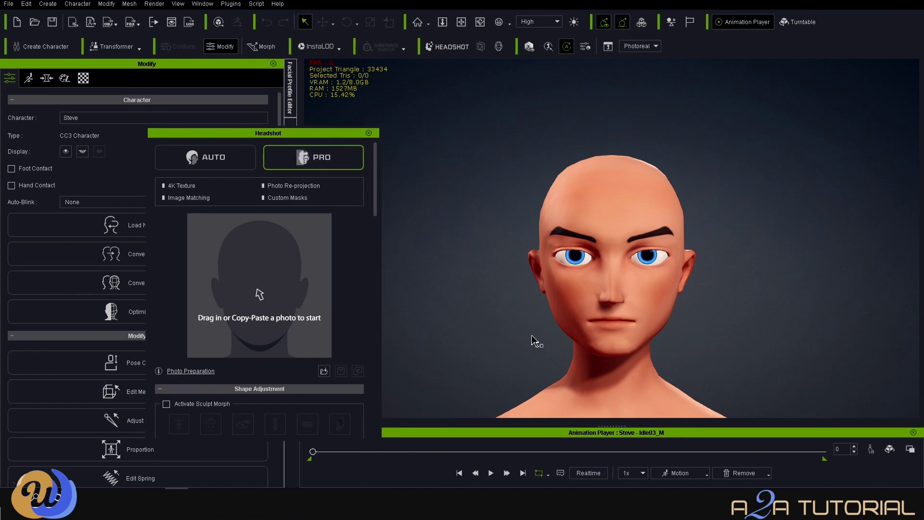
Generate an AUTO-mode Headshot head from Toon_me_FRONT.jpg, updating the character to CC3+
left_click(236, 162)
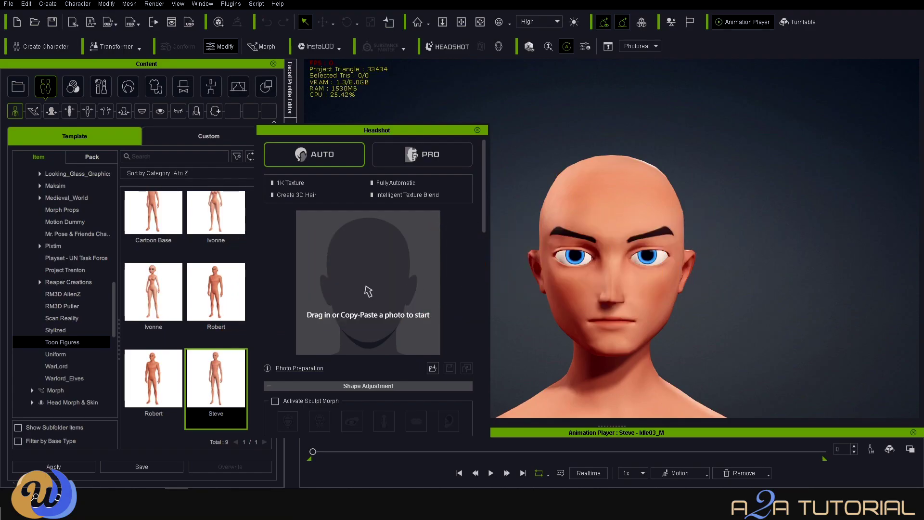
left_click_drag(825, 382, 360, 295)
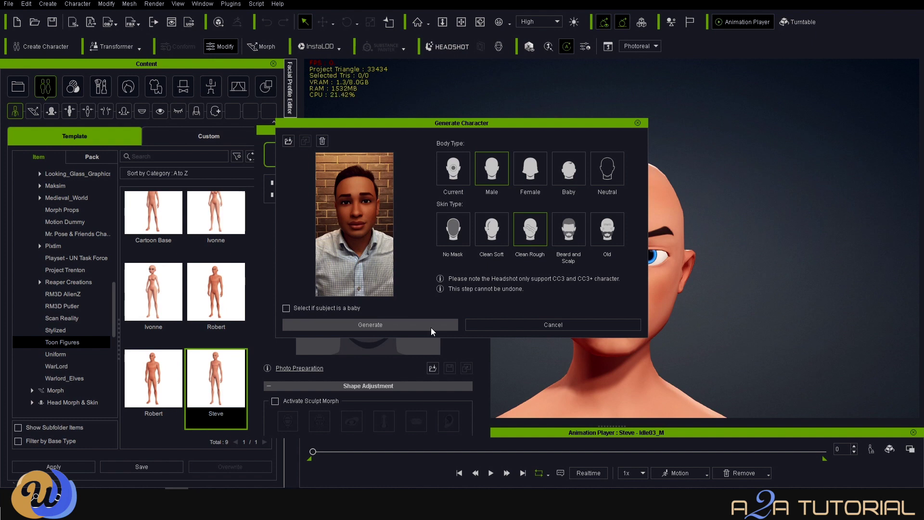
left_click(431, 325)
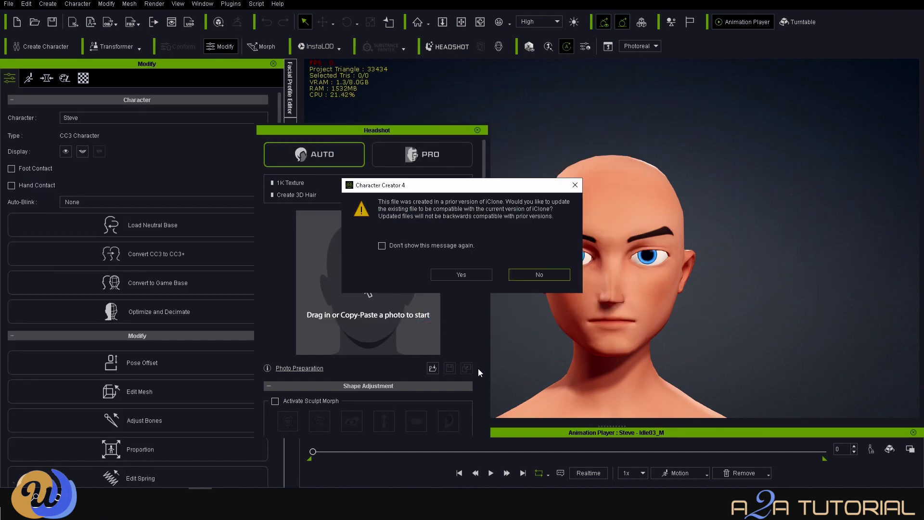
left_click(462, 274)
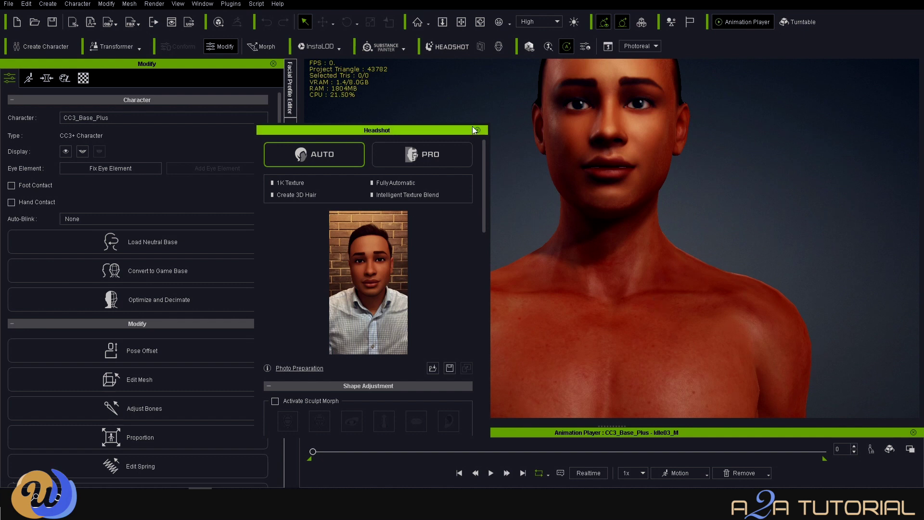
Frame the face and lighten the Headshot skin colour to #d37448
scroll(380, 294, "down", 5)
scroll(384, 302, "down", 8)
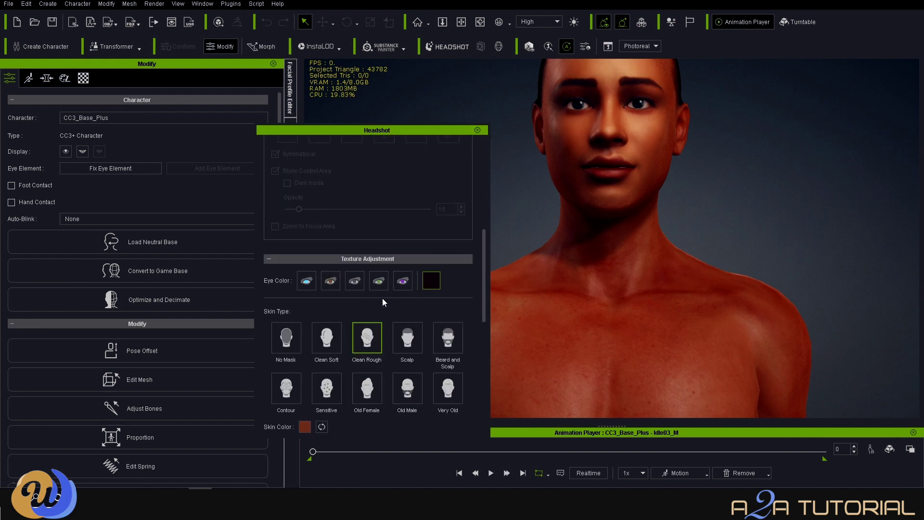
scroll(608, 204, "up", 3)
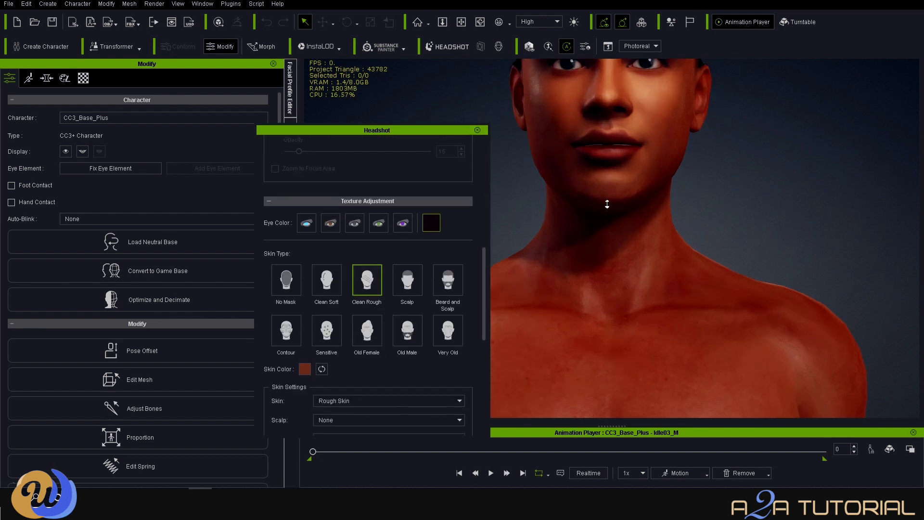
key("x")
left_click_drag(612, 210, 611, 331)
scroll(619, 274, "up", 5)
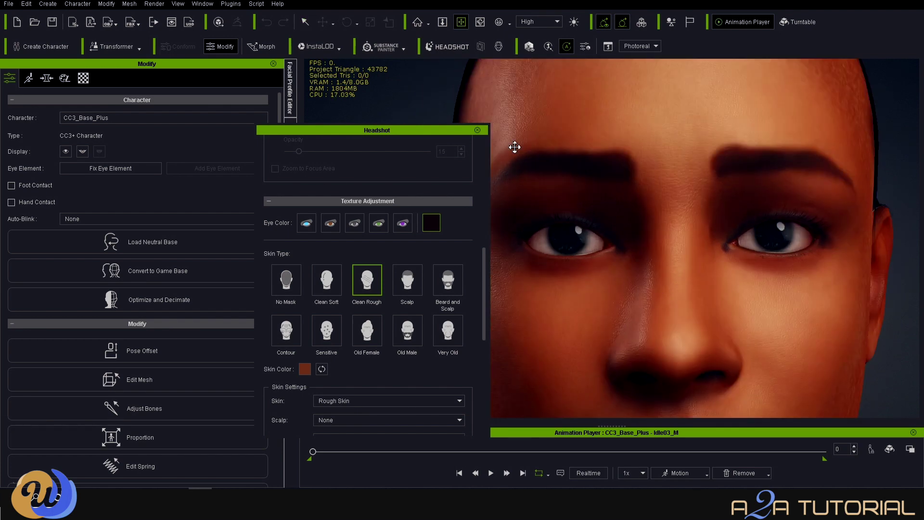
left_click(304, 369)
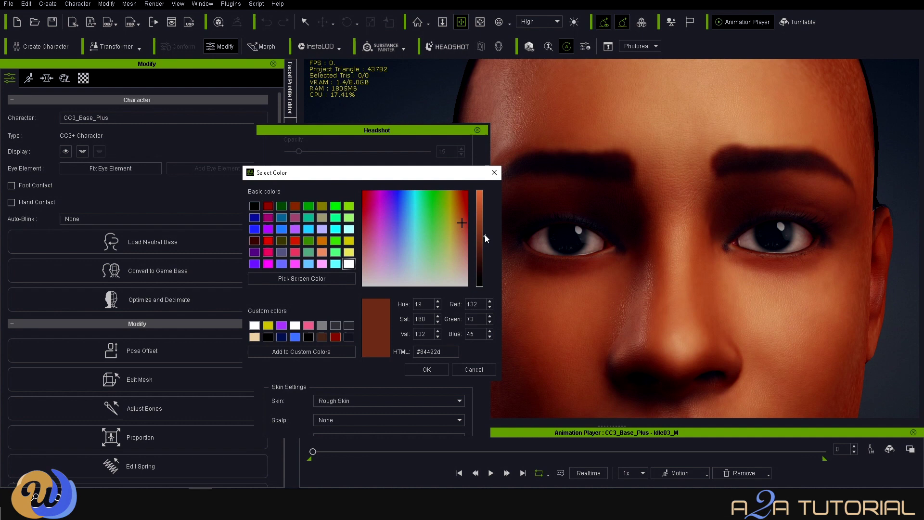
left_click_drag(486, 237, 484, 210)
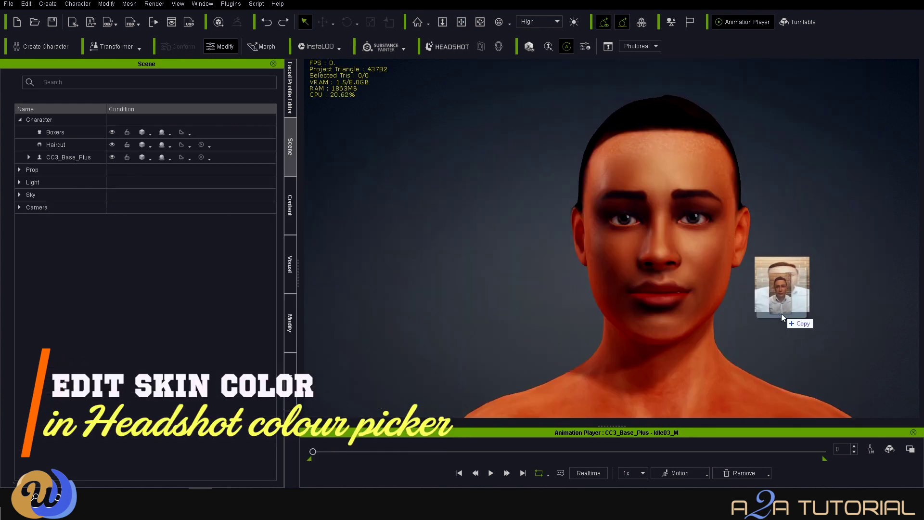
Add the reference photo as an image plane beside the character and select the Move tool
right_click(758, 357)
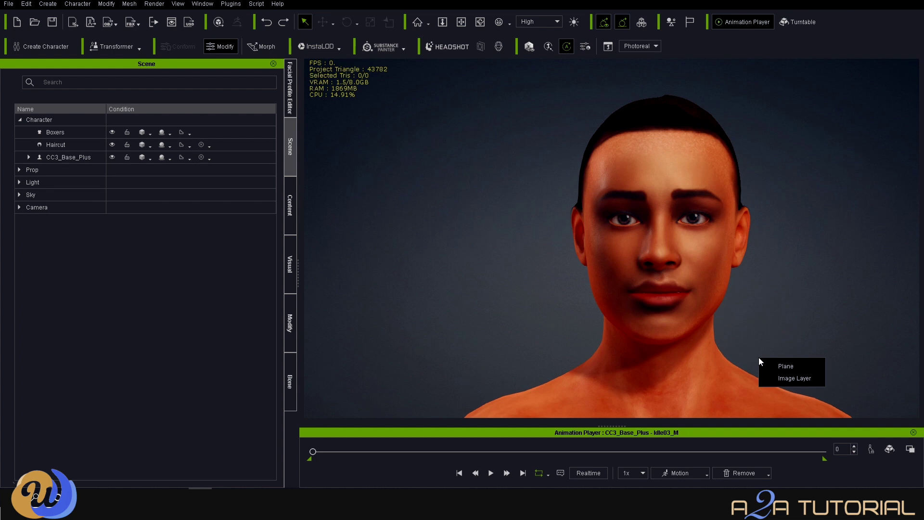
left_click(781, 366)
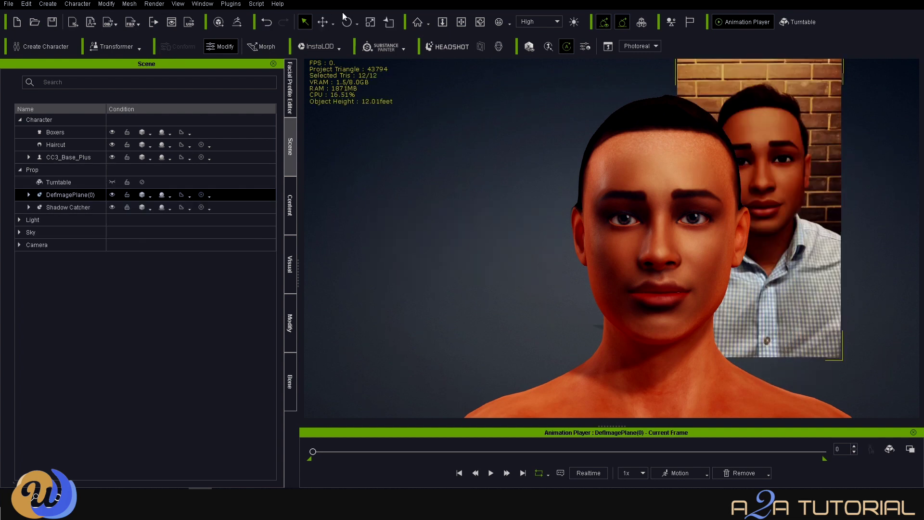
scroll(809, 319, "down", 3)
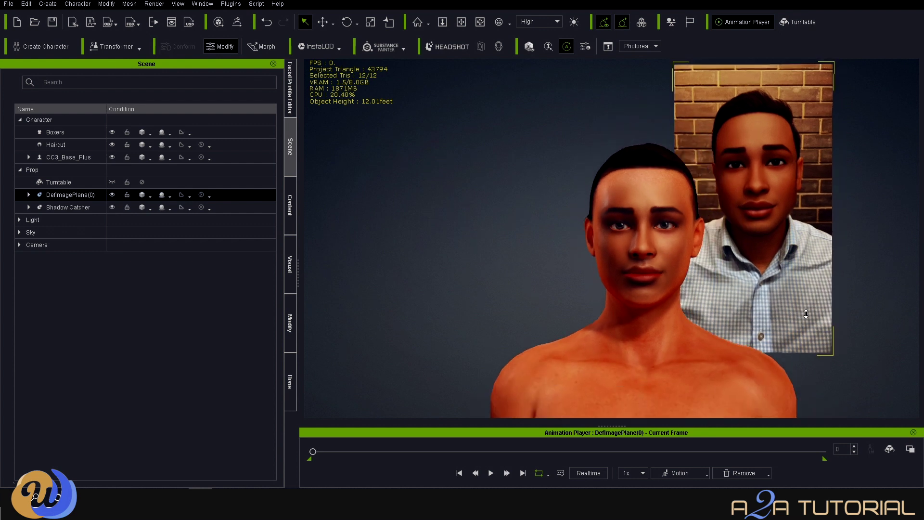
left_click(323, 21)
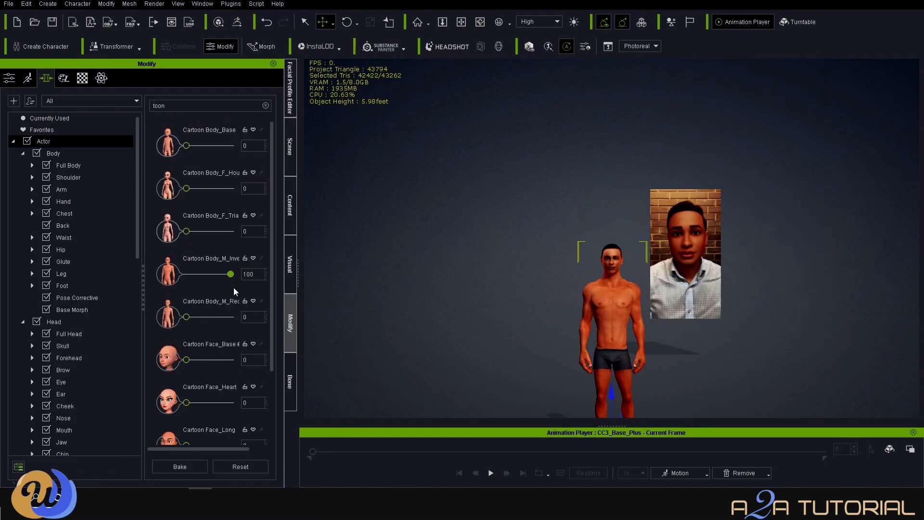
Set Cartoon Body_M_Inverted Triangle to 0, Body_M_Rectangle to 85 and Face_Square to 86
left_click_drag(230, 274, 154, 282)
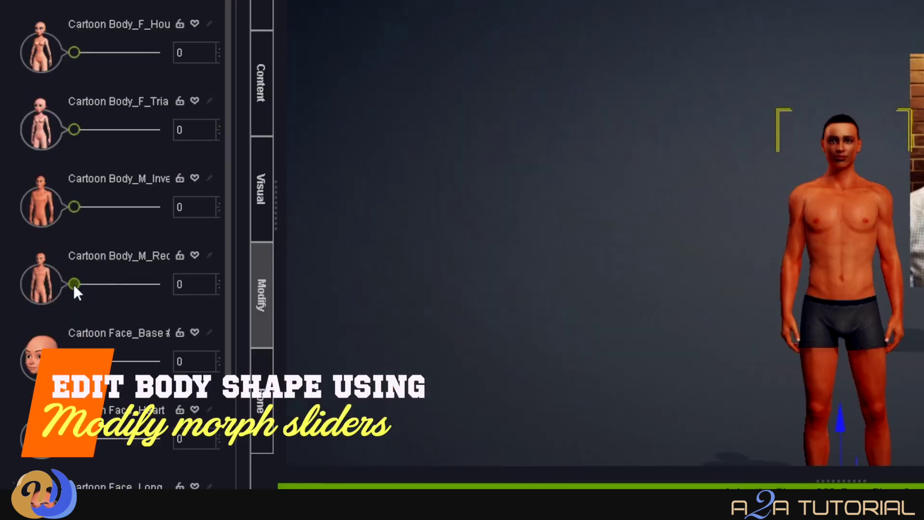
left_click_drag(73, 284, 165, 292)
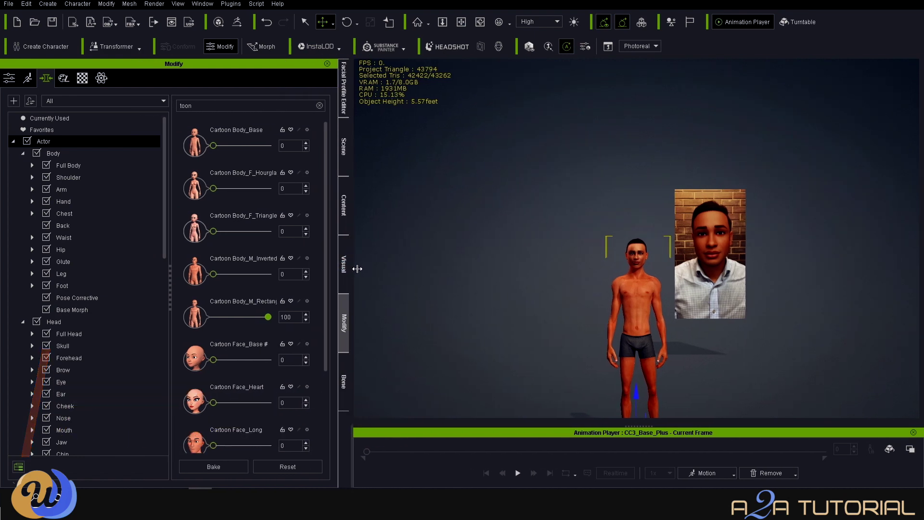
left_click_drag(357, 269, 402, 268)
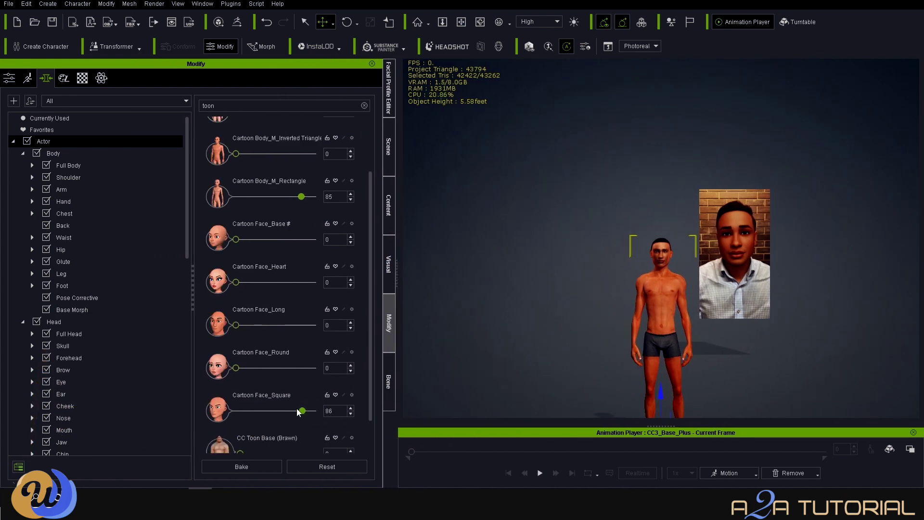
left_click(390, 206)
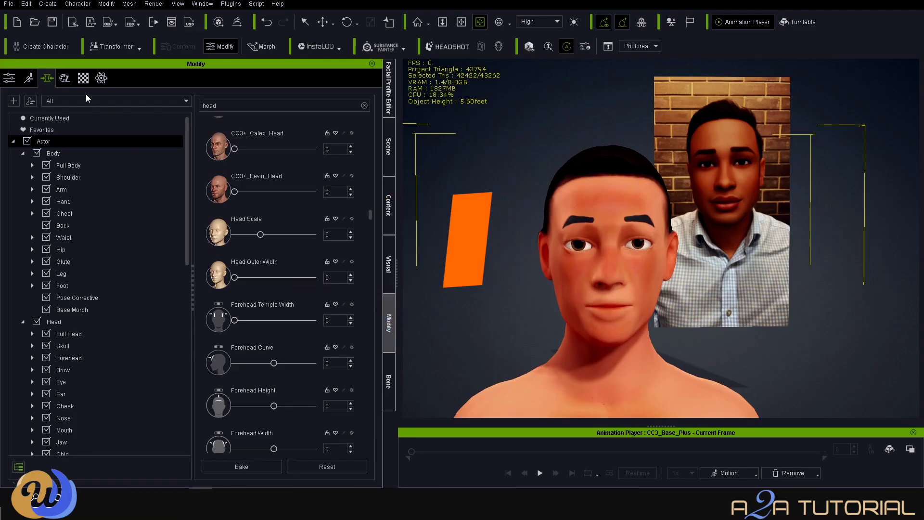
Adjust skin base colour to Brightness -15, Saturation -11, Cyan/Red -18, Yellow/Blue -16
left_click(83, 78)
left_click(140, 456, "shift")
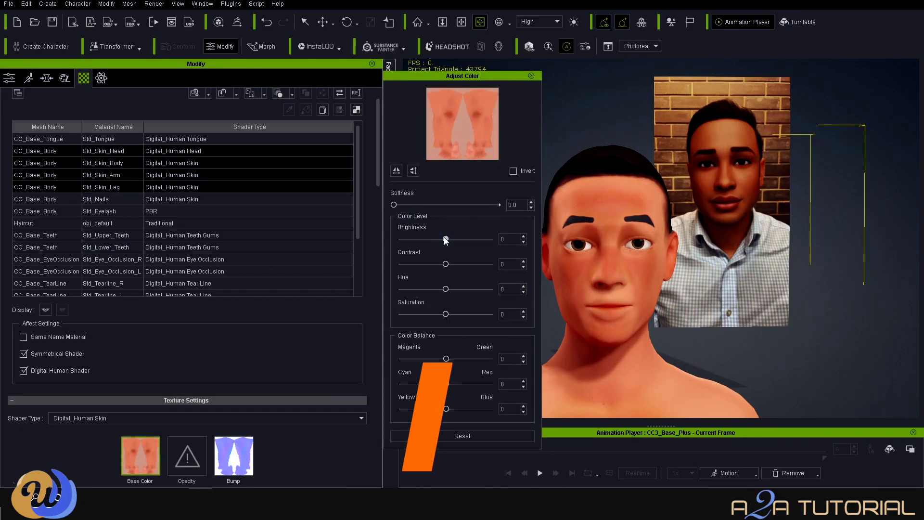
left_click_drag(445, 239, 438, 239)
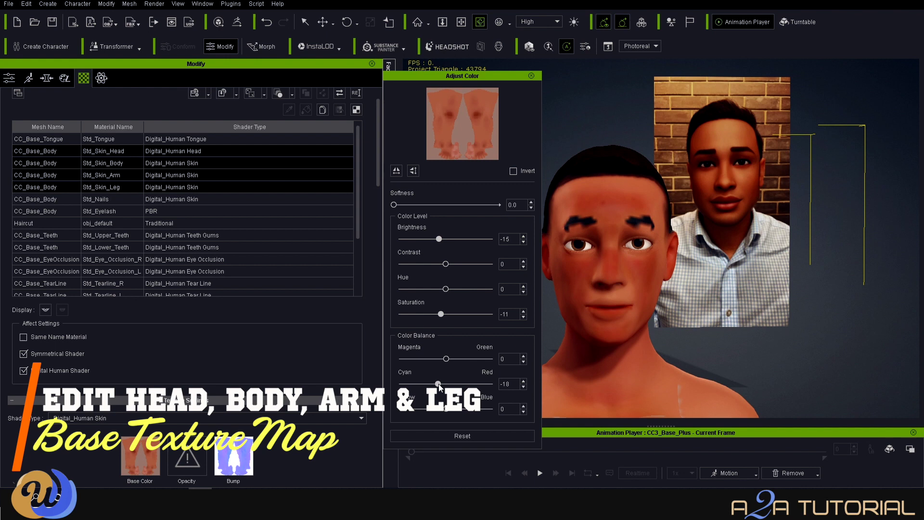
left_click_drag(441, 409, 439, 410)
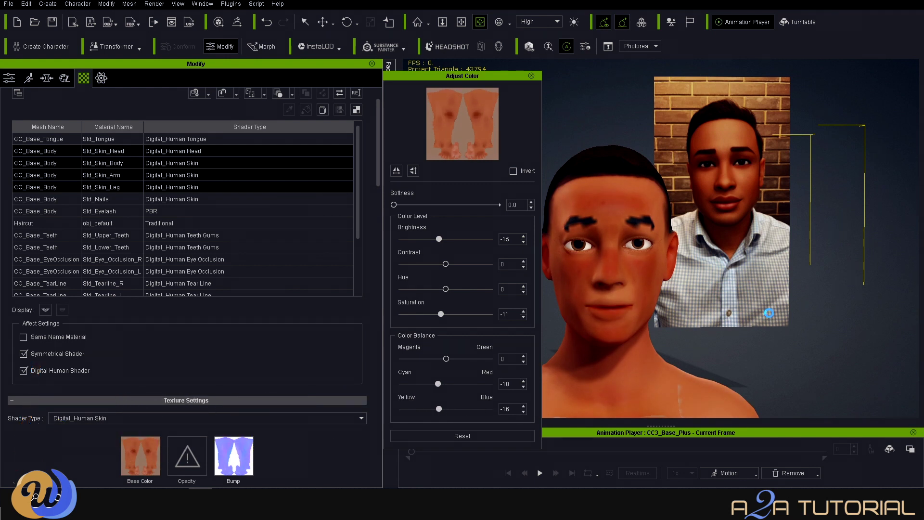
Apply the Cartoon Base toon skin with all its material settings and textures
left_click(531, 76)
right_click(153, 461)
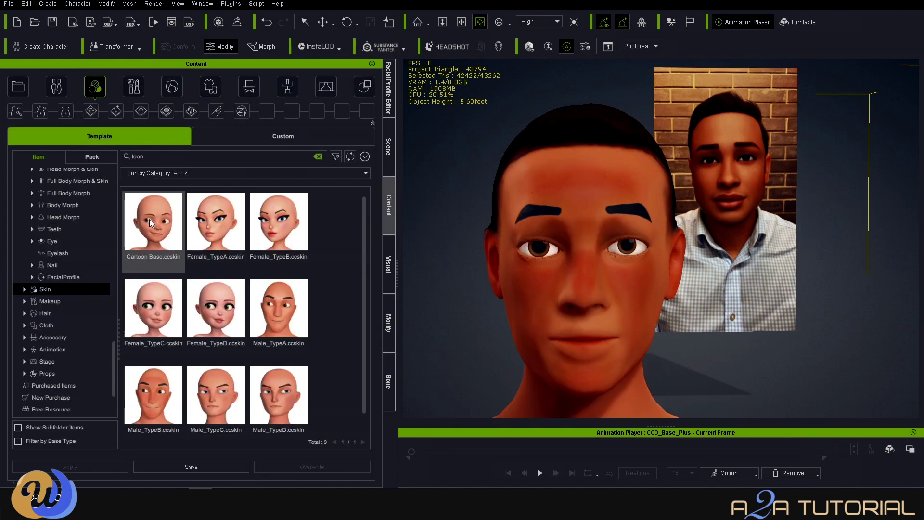
double_click(149, 219)
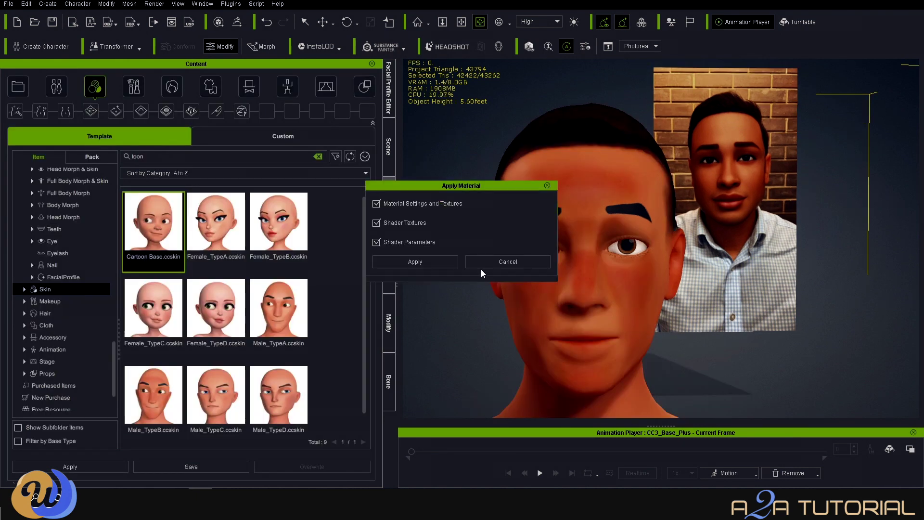
left_click(425, 265)
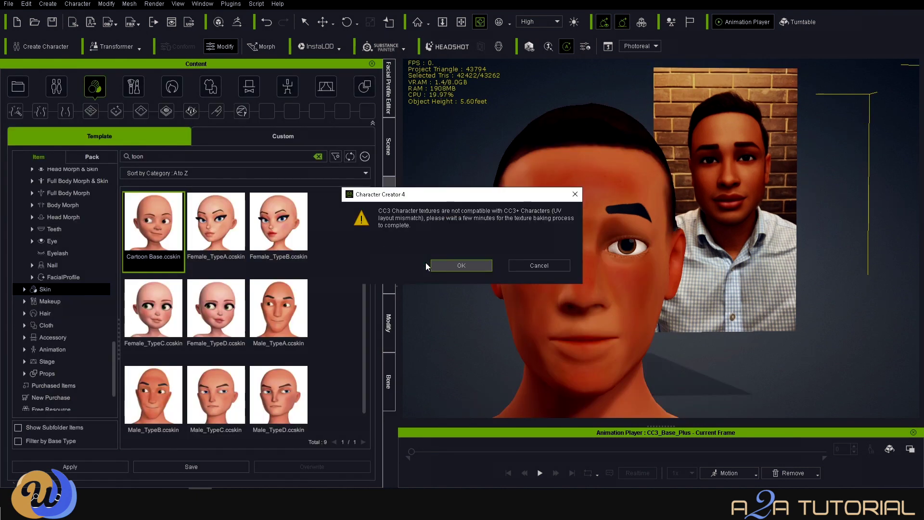
left_click(538, 266)
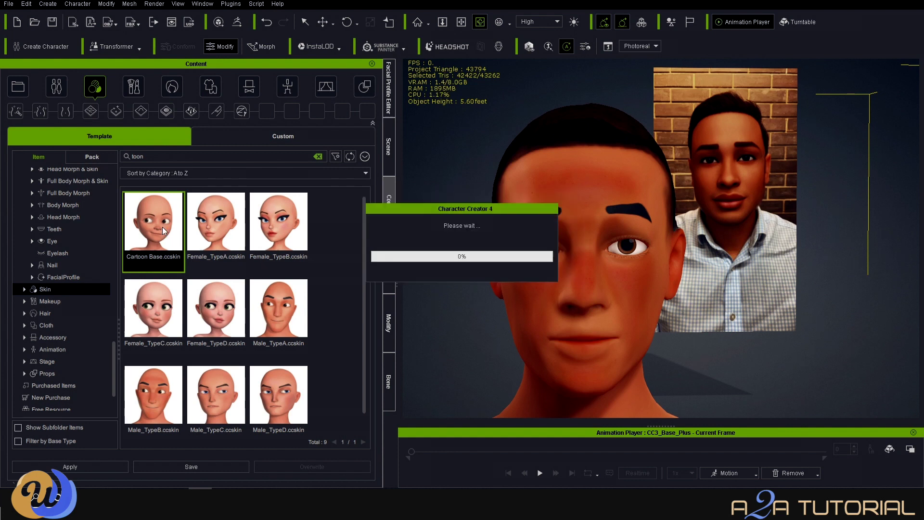
left_click(429, 261)
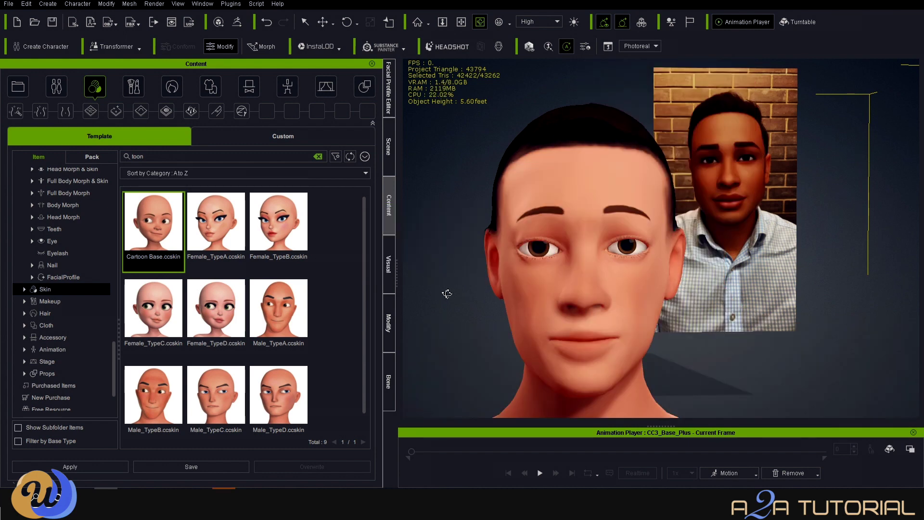
Select the head, body, arm and leg skin materials for colour adjustment
left_click(389, 323)
left_click(105, 186, "shift")
left_click(233, 393)
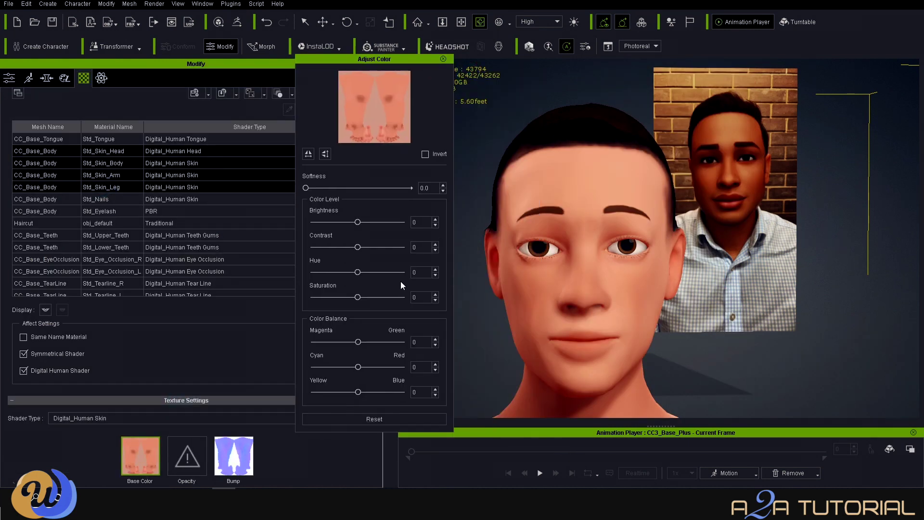
Darken the toon skin to Brightness -27, Cyan/Red -22 and Yellow/Blue -23
left_click_drag(358, 223, 346, 223)
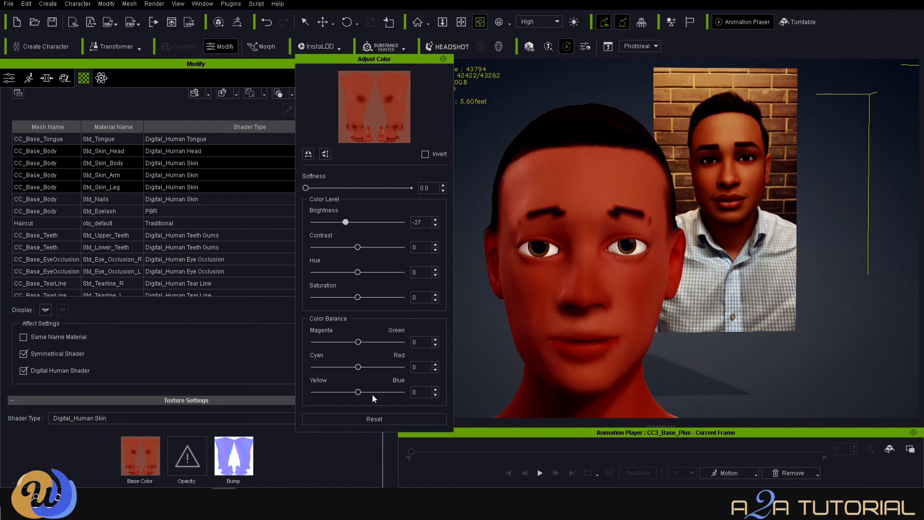
left_click_drag(358, 392, 347, 367)
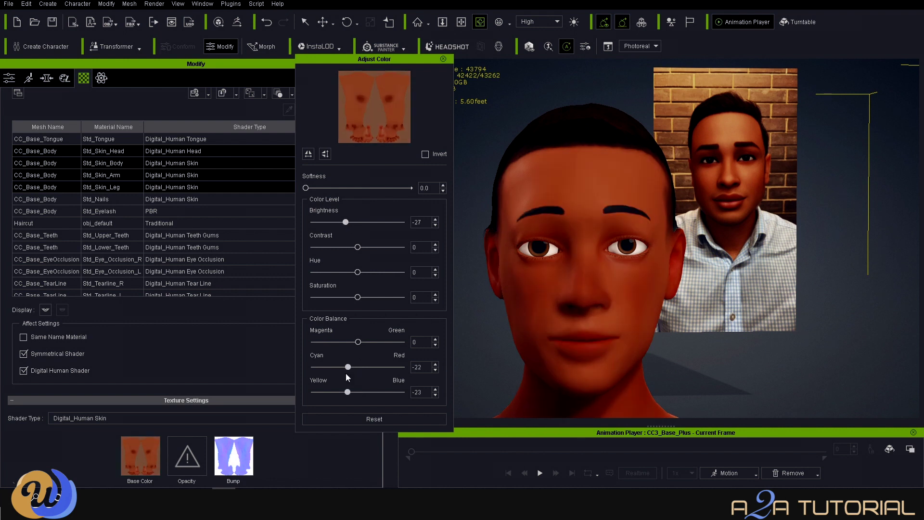
left_click_drag(345, 222, 351, 222)
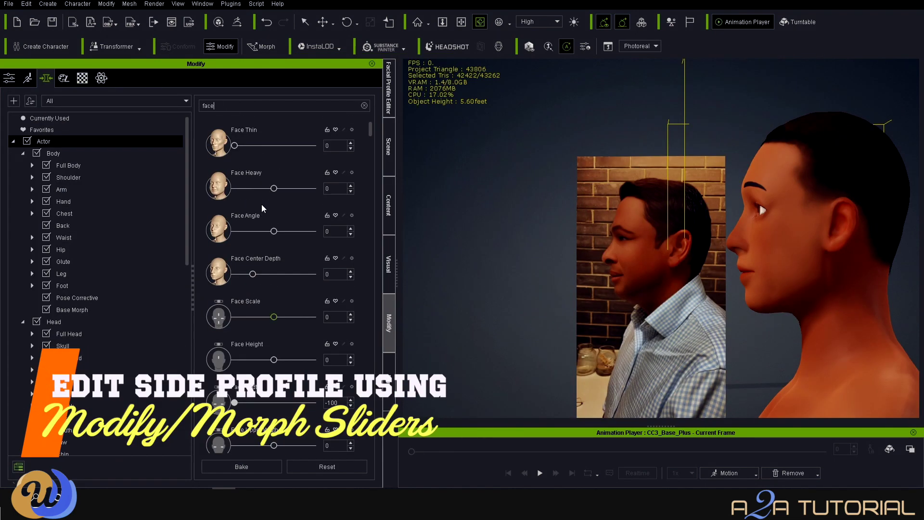
Raise Face Heavy to 27 and filter the morph sliders by 'nose'
left_click(273, 188)
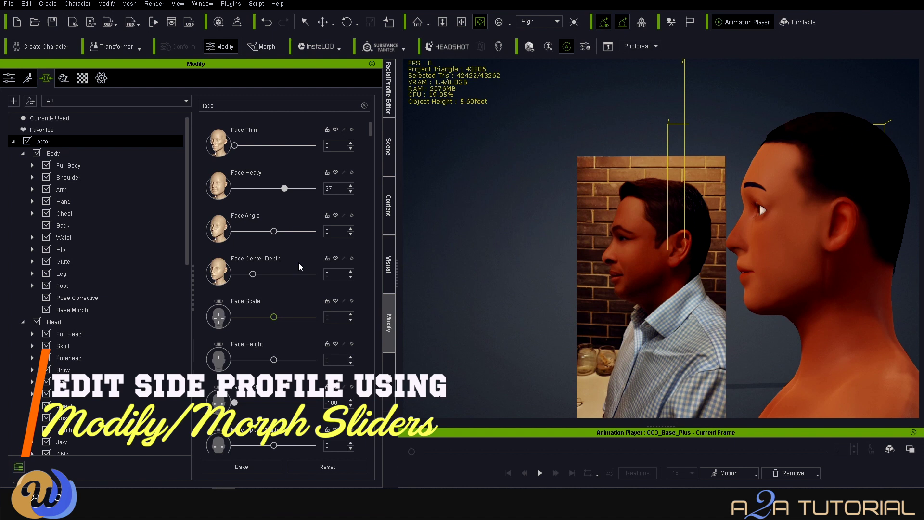
scroll(286, 327, "down", 4)
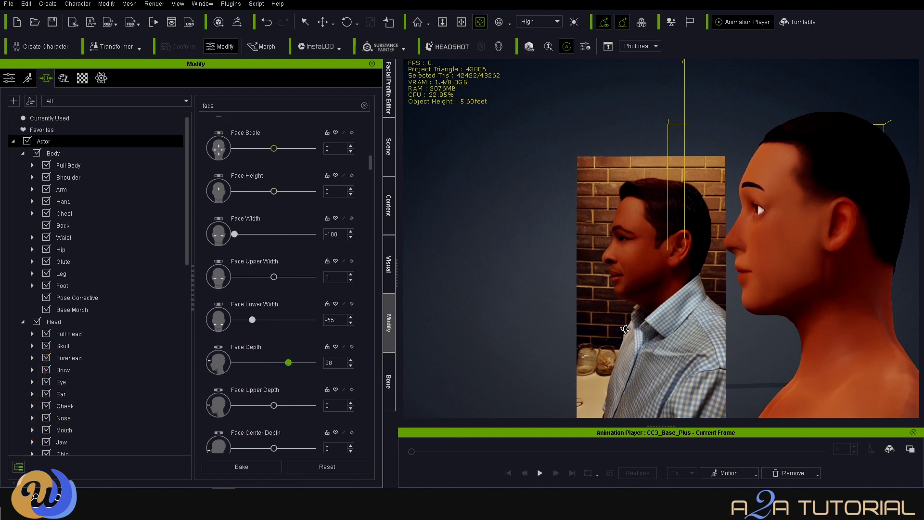
double_click(235, 104)
type("nose")
scroll(277, 358, "down", 3)
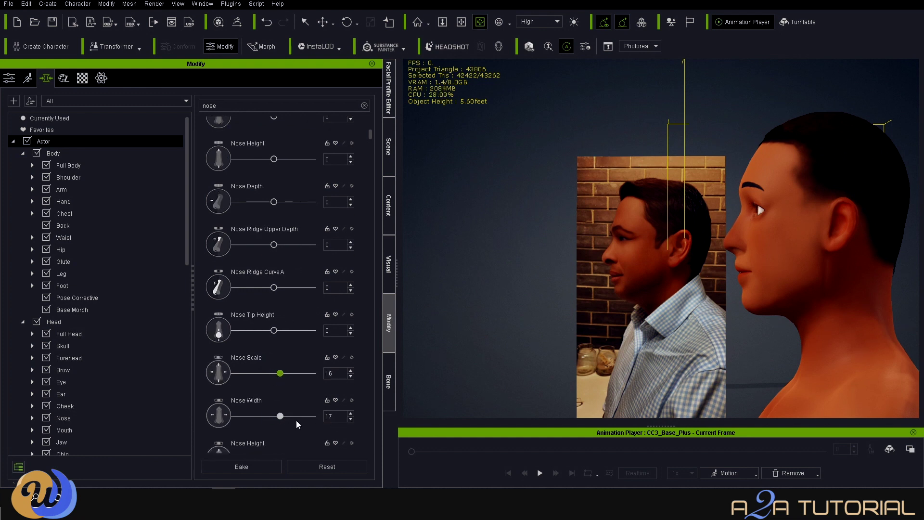
scroll(296, 421, "down", 5)
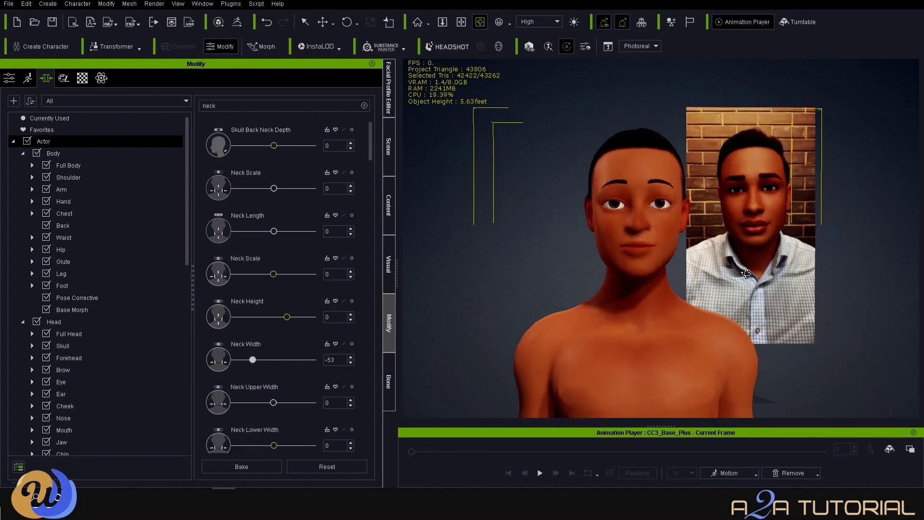
Add the narrator's front photo as an image layer beside the avatar
right_click(555, 293)
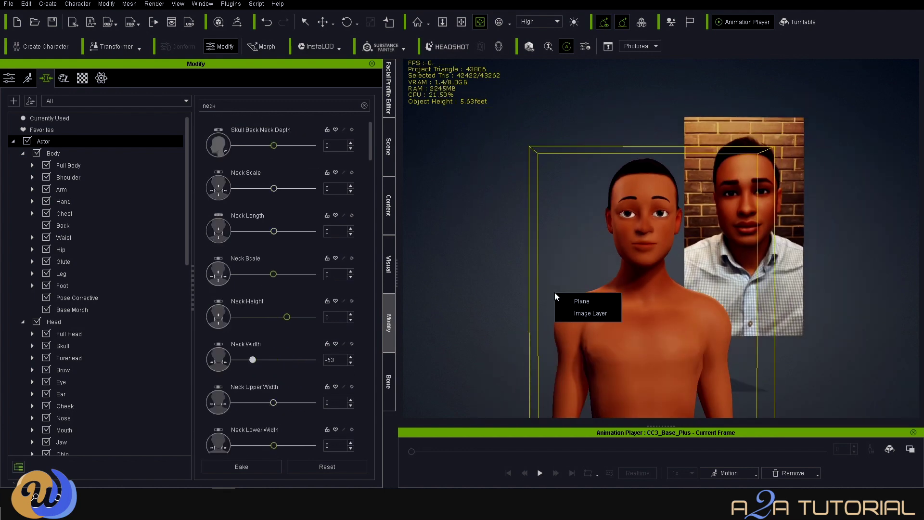
left_click(579, 300)
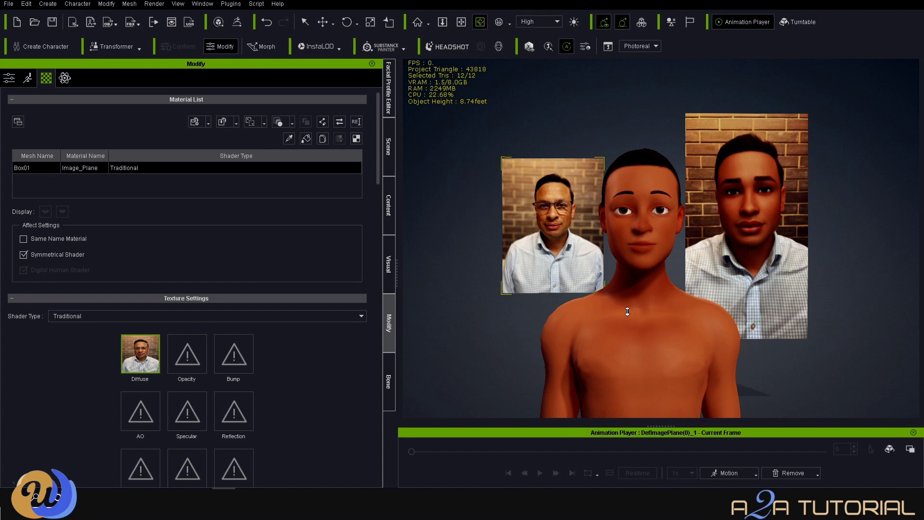
left_click(627, 312)
Shift the skin materials' base colour Yellow/Blue balance to -29
left_click(82, 78)
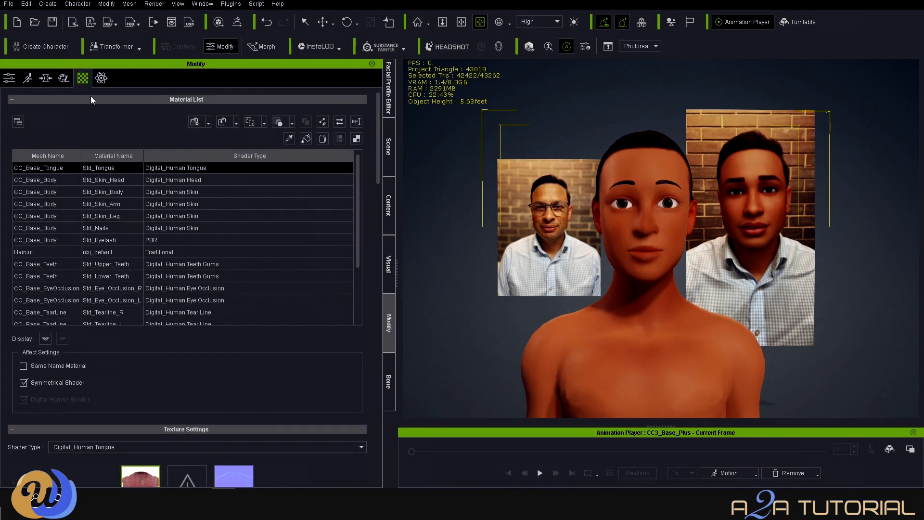
left_click(119, 216, "shift")
scroll(139, 337, "down", 1)
right_click(138, 417)
left_click(193, 381)
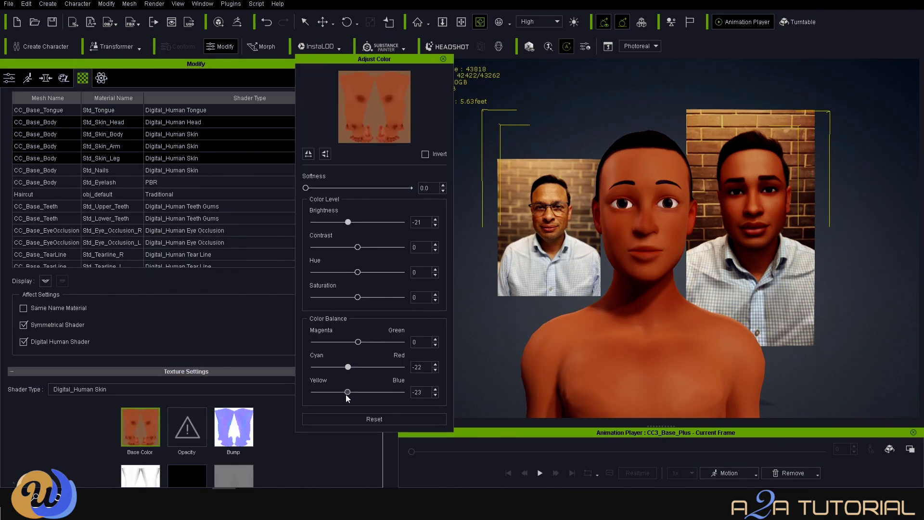
left_click_drag(346, 394, 344, 391)
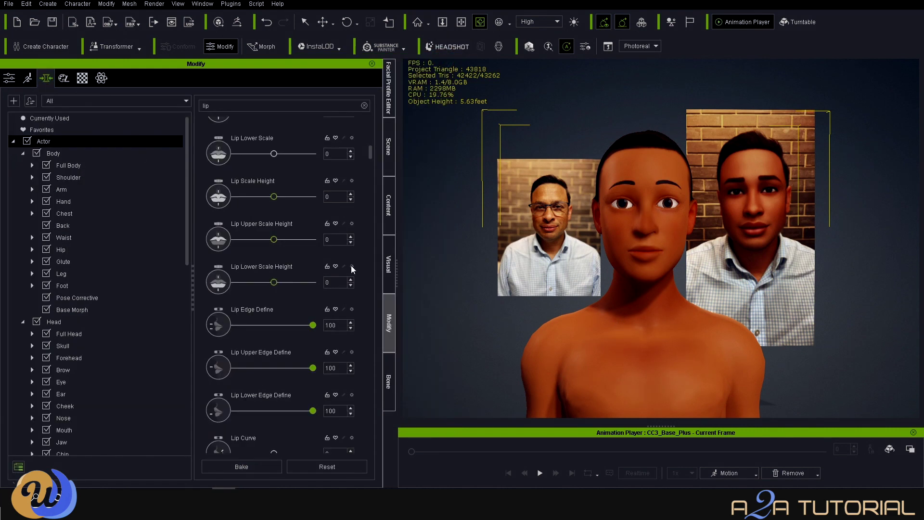
type("nose")
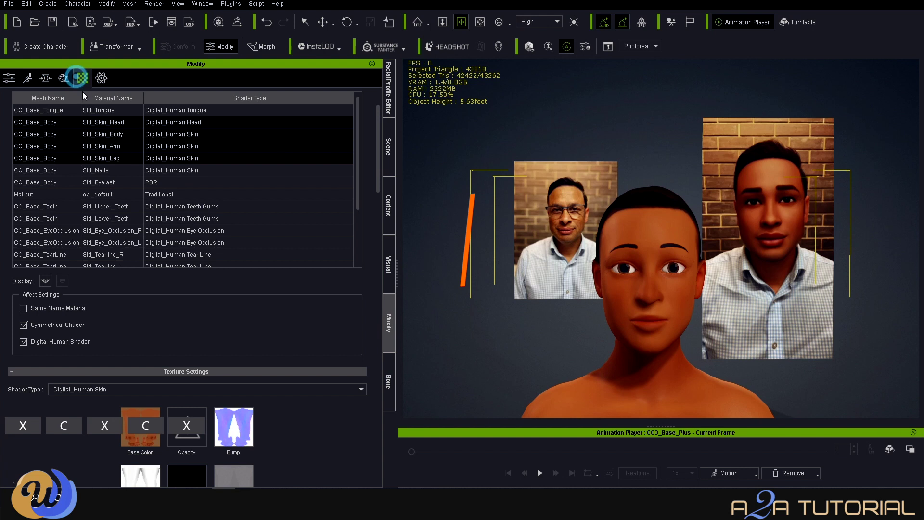
Save the head's base colour texture as Toon_Me_Head_Texture_ORIGINAL.png, overwriting the existing file
left_click(175, 124)
right_click(142, 423)
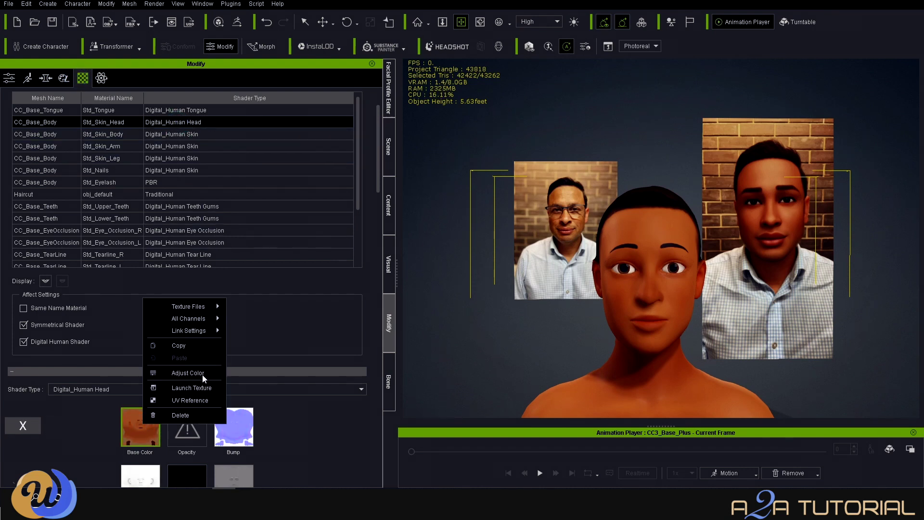
mouse_move(212, 306)
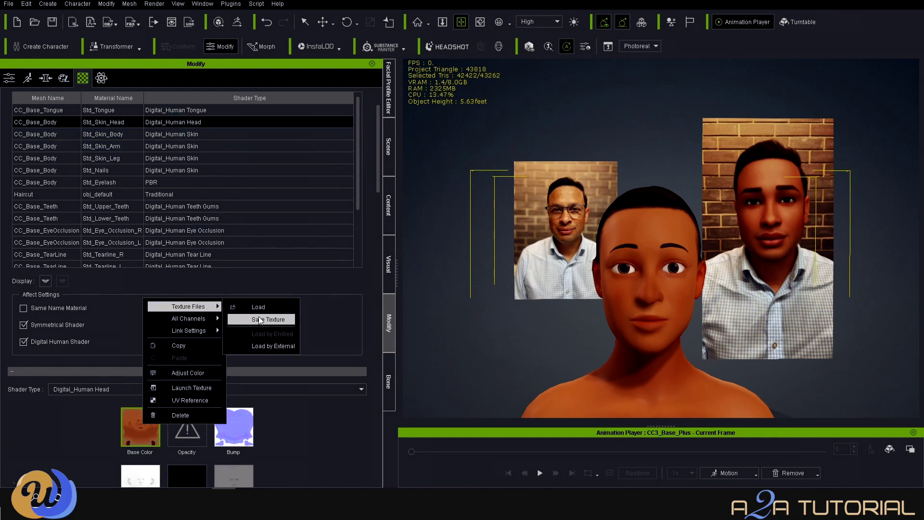
left_click(270, 320)
left_click(121, 99)
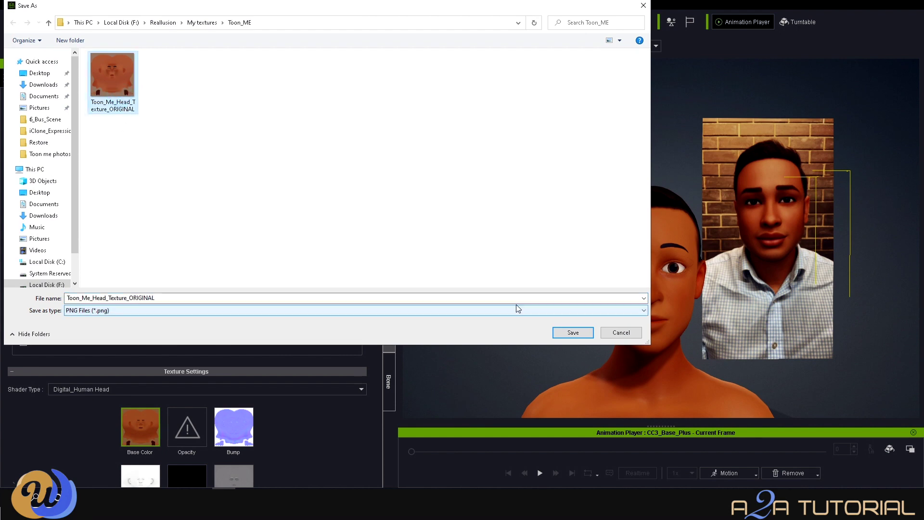
left_click(562, 333)
left_click(484, 242)
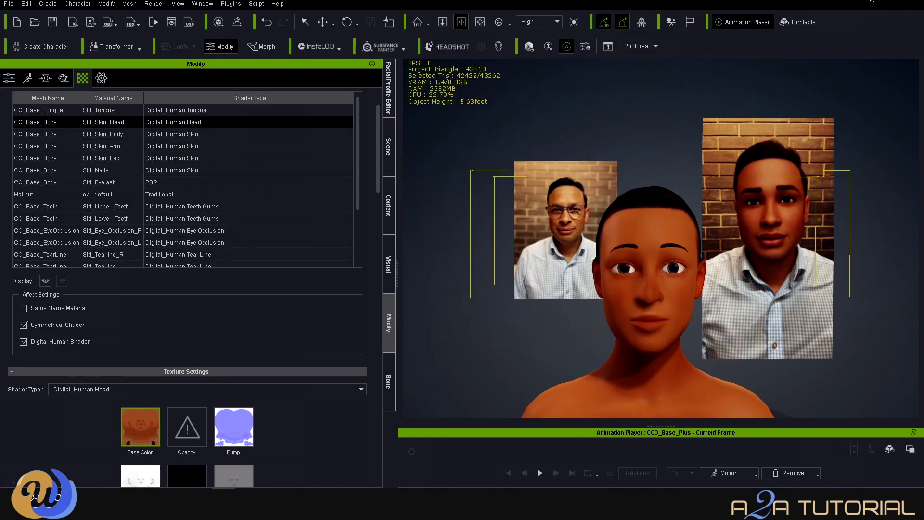
Open the head texture in SketchBook and paste the copied hair shapes onto it
left_click(883, 2)
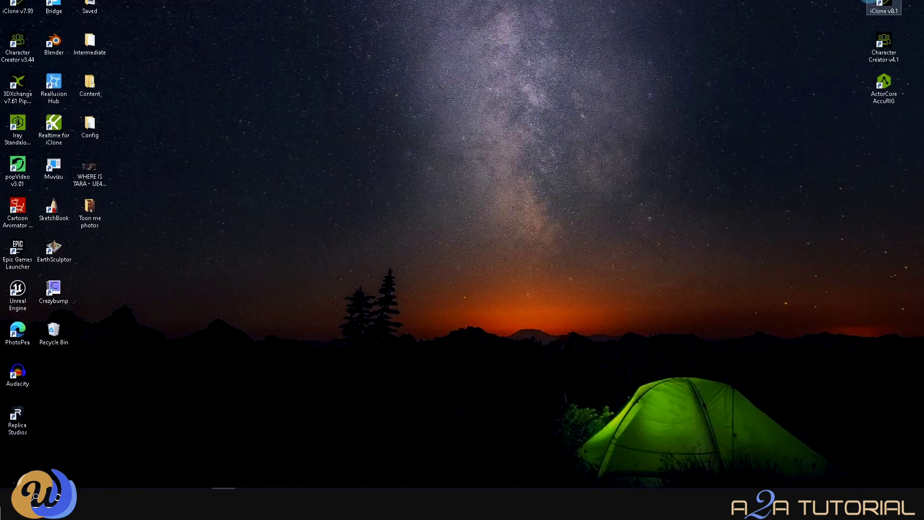
left_click(199, 504)
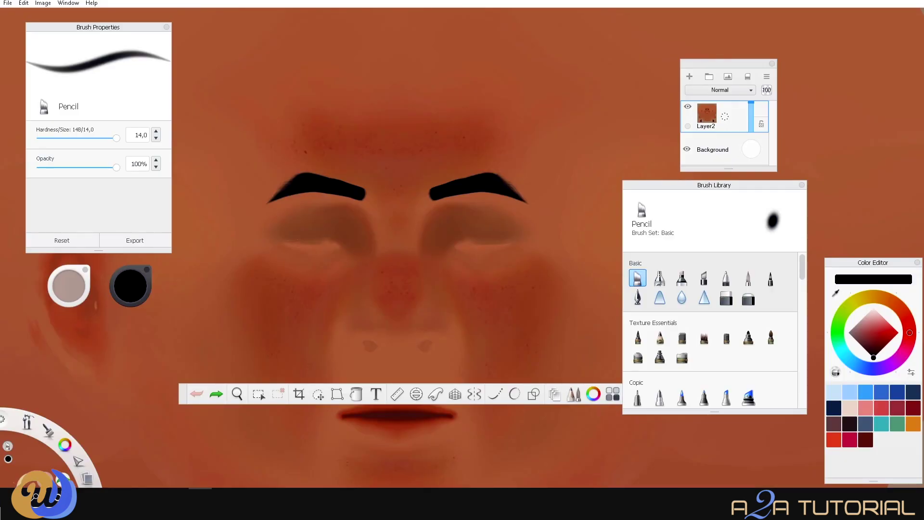
key("ctrl+v")
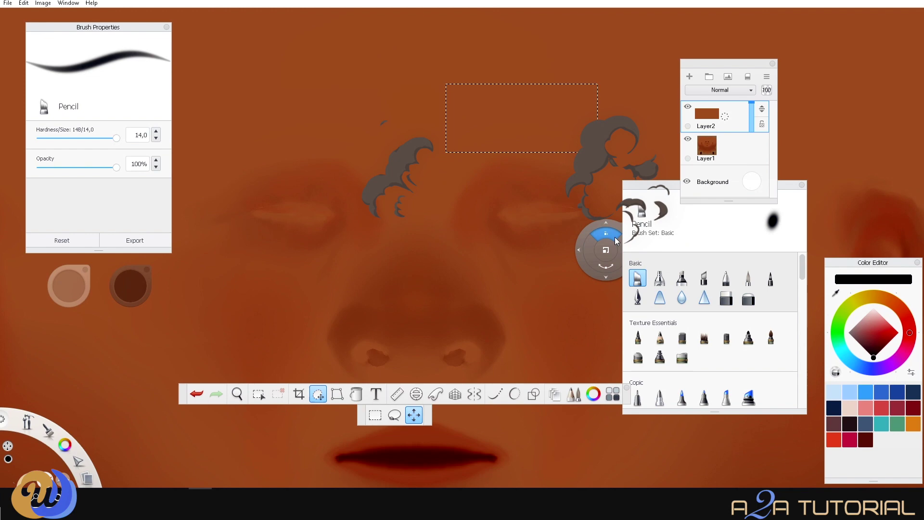
left_click(640, 103)
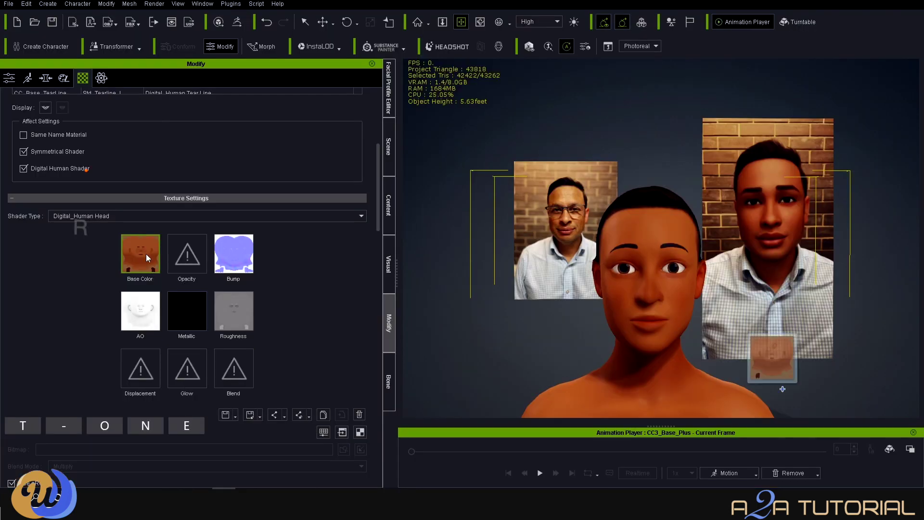
Copy the forehead patch onto a new layer and shift it right and down
scroll(640, 325, "up", 5)
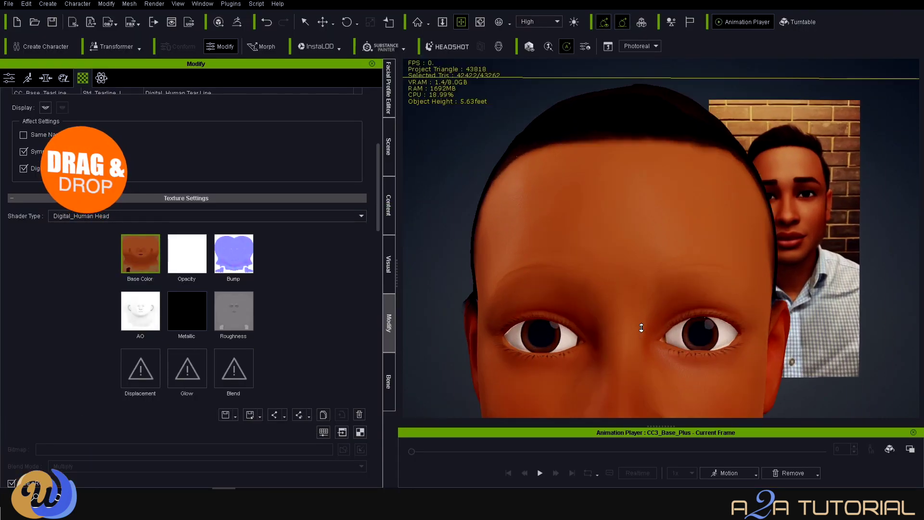
scroll(641, 328, "down", 3)
right_click_drag(644, 336, 663, 348)
scroll(663, 347, "up", 3)
left_click(389, 147)
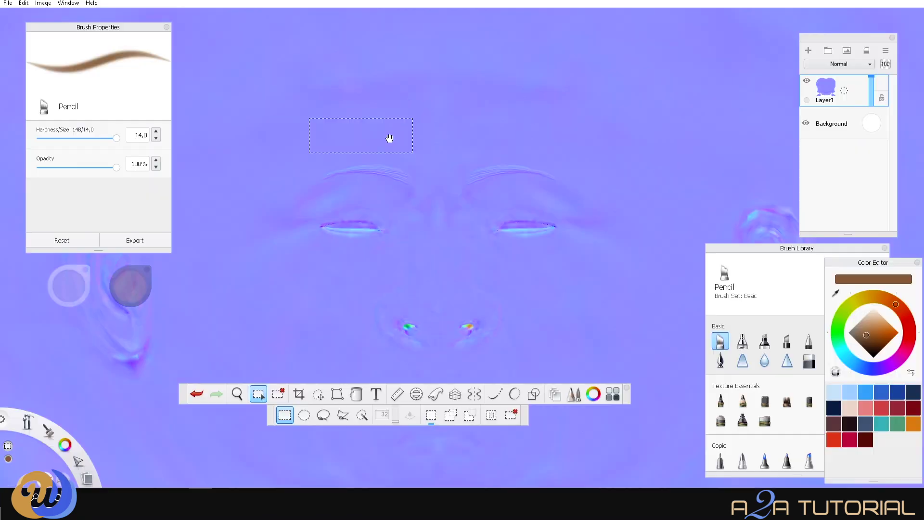
left_click_drag(376, 188, 381, 222)
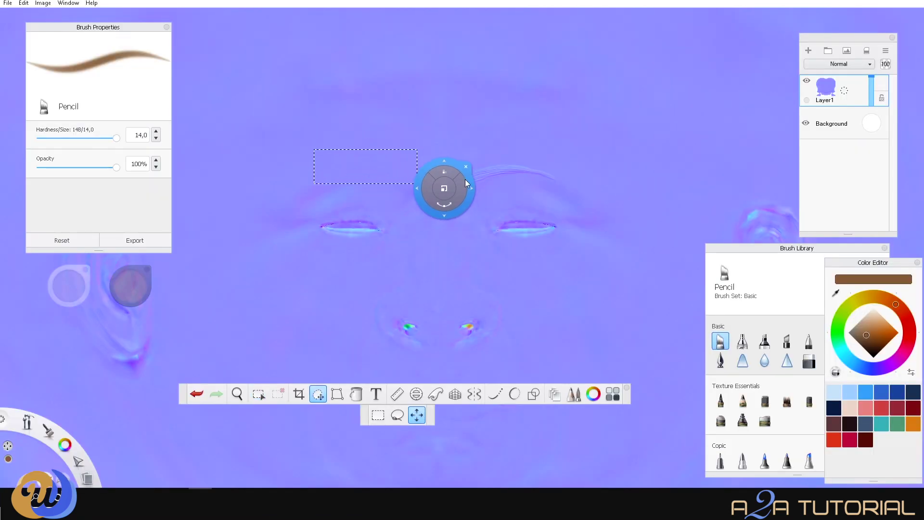
key("ctrl+z")
left_click_drag(469, 193, 624, 224)
Load the edited face normal map into the head's Bump channel as a Normal map
scroll(529, 215, "up", 3)
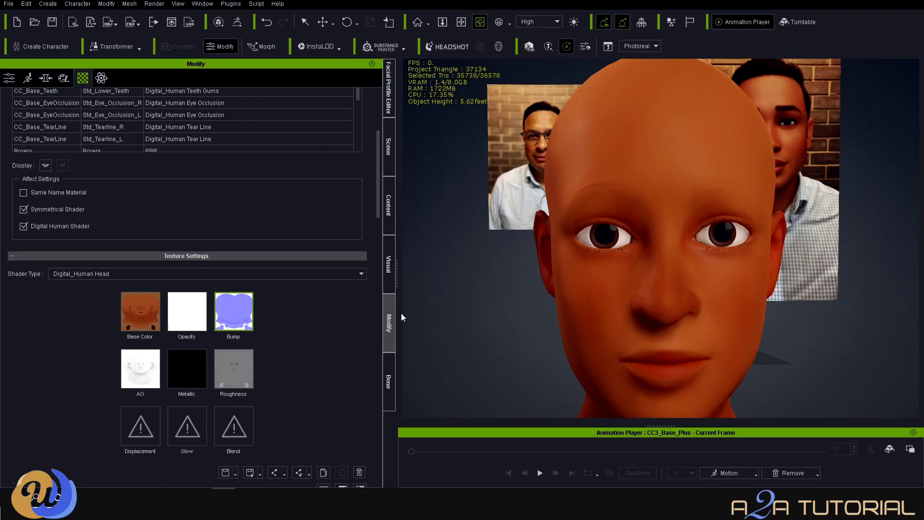
left_click_drag(849, 329, 233, 311)
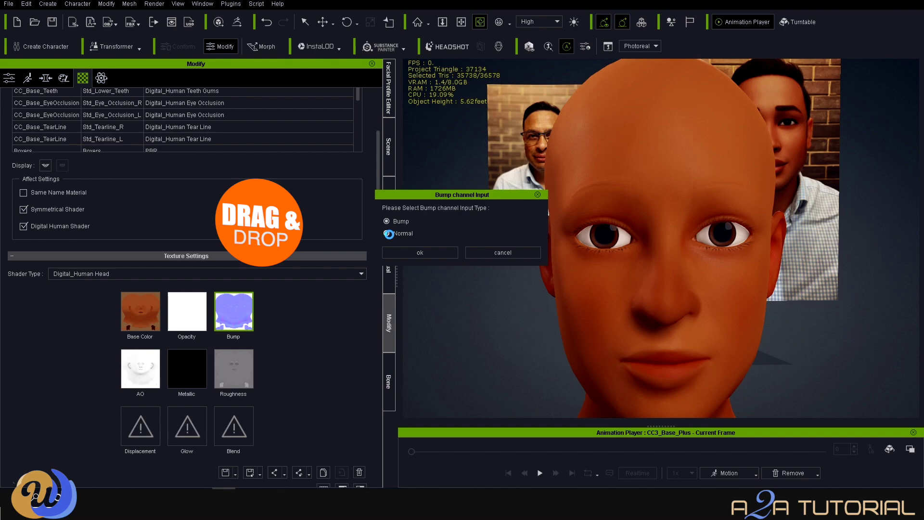
left_click(414, 252)
scroll(707, 201, "up", 2)
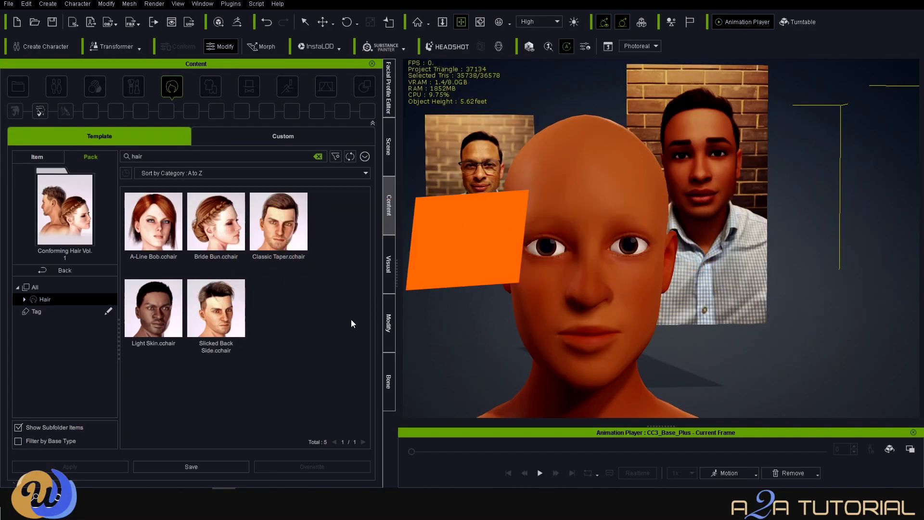
Apply the Classic Taper hairstyle to the character
double_click(276, 226)
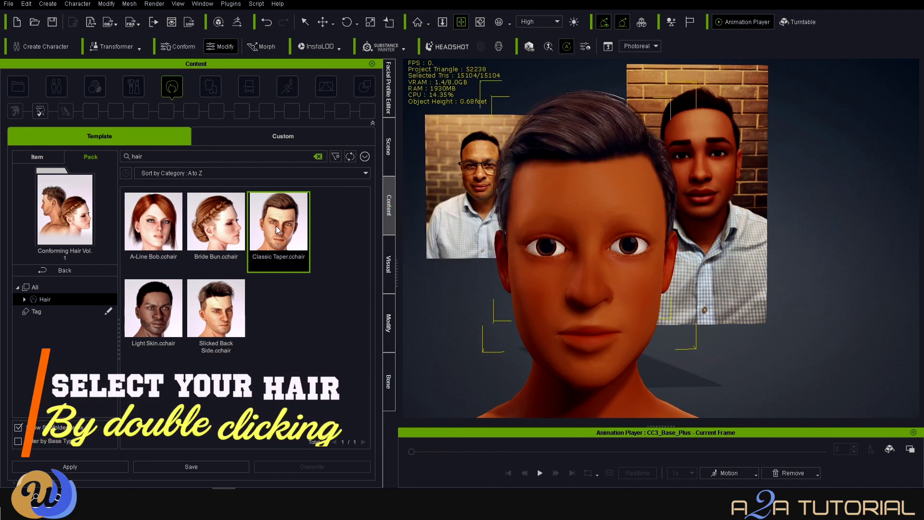
left_click(386, 327)
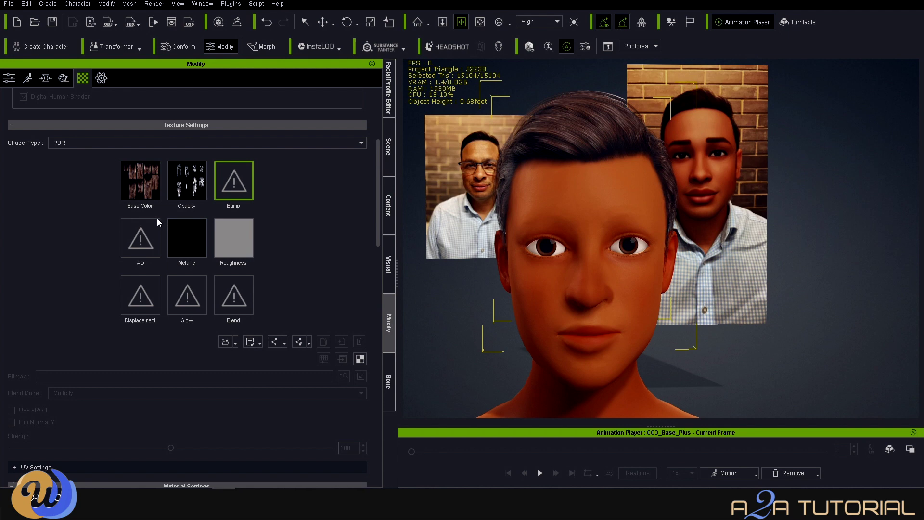
scroll(155, 218, "up", 3)
Darken both hair materials' base colour to Brightness -38
left_click(112, 169)
left_click(111, 178, "ctrl")
right_click(154, 359)
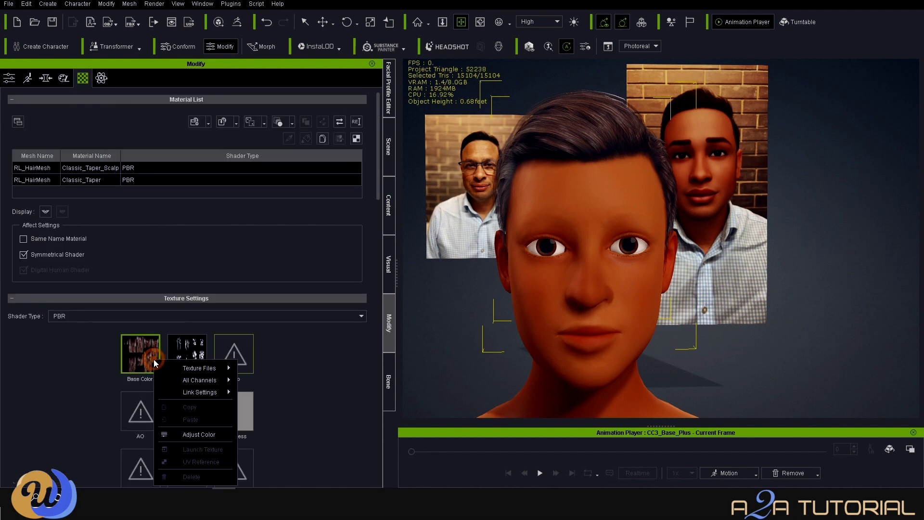
left_click(198, 434)
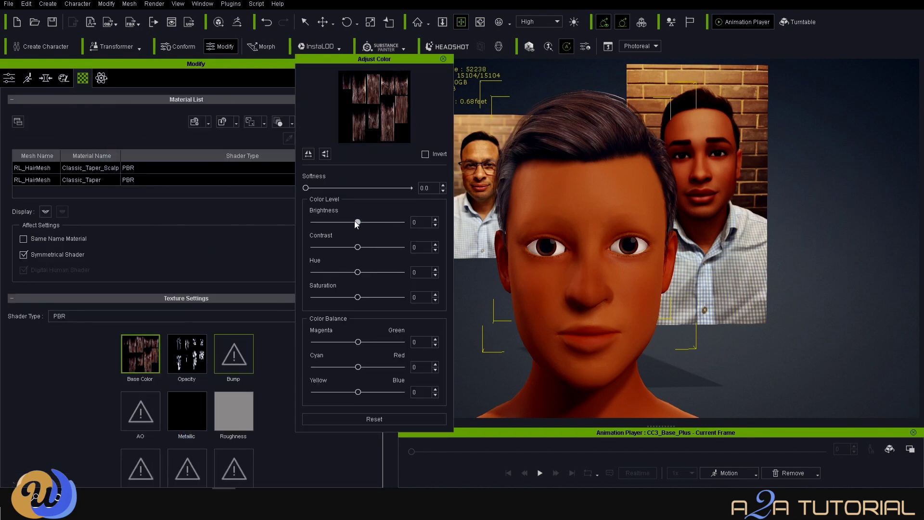
left_click_drag(356, 223, 348, 223)
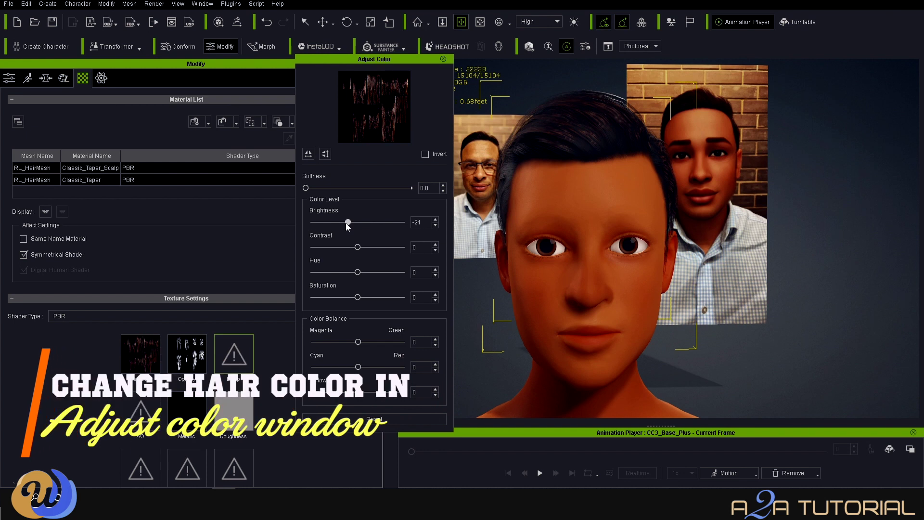
left_click_drag(345, 224, 339, 228)
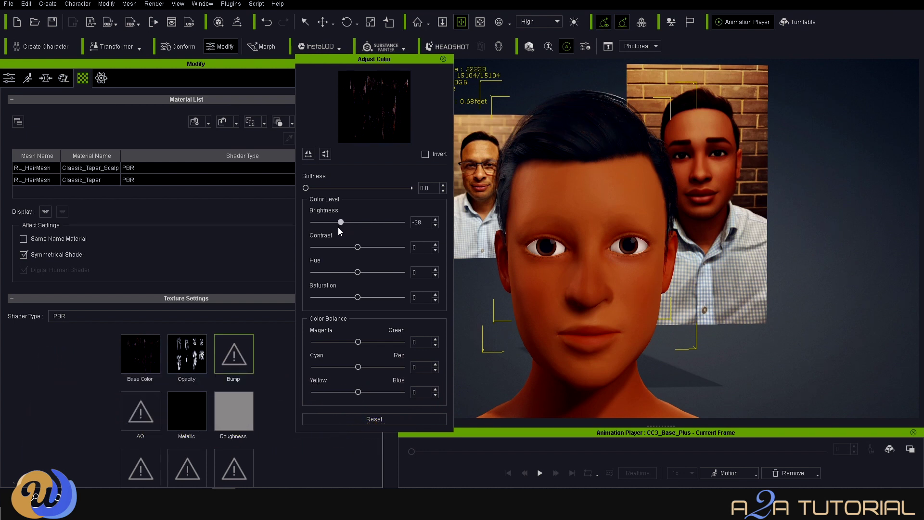
left_click(443, 59)
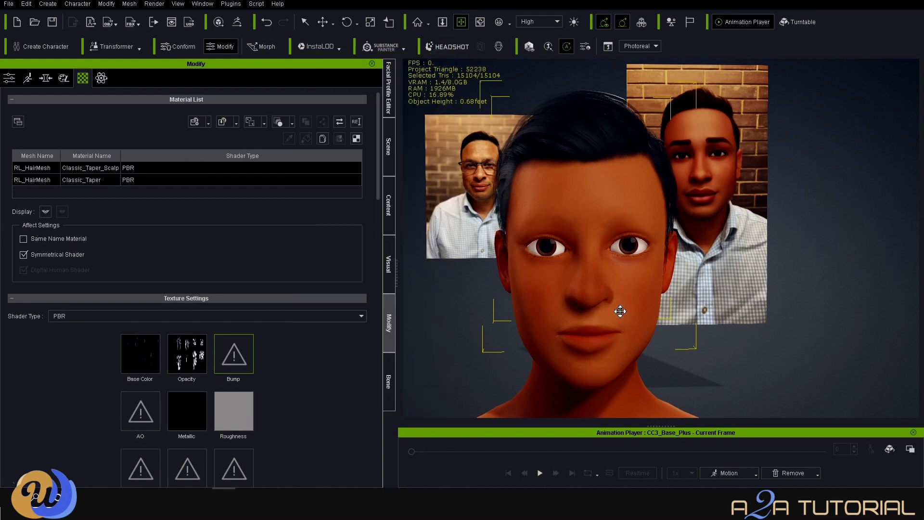
left_click(388, 205)
Apply the Male_Sword eyebrows from the Beard & Brows pack
scroll(344, 234, "down", 4)
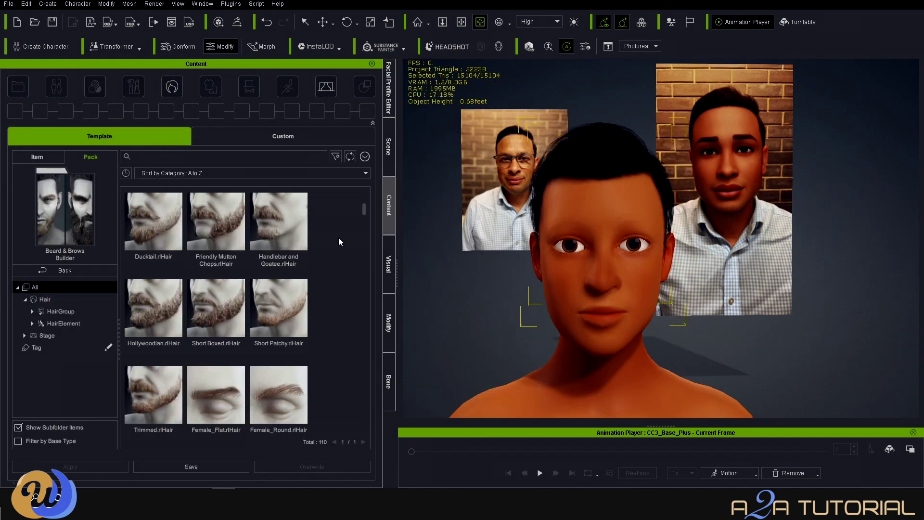
scroll(339, 238, "down", 2)
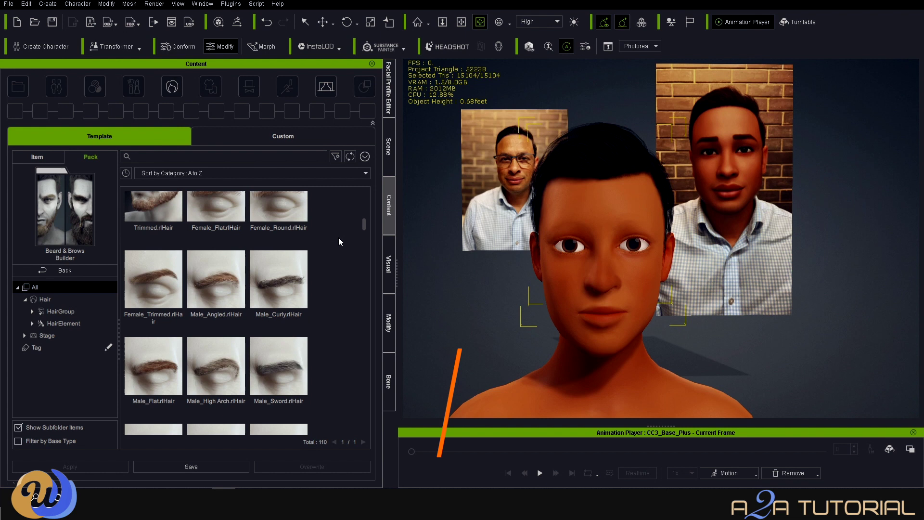
scroll(339, 237, "down", 1)
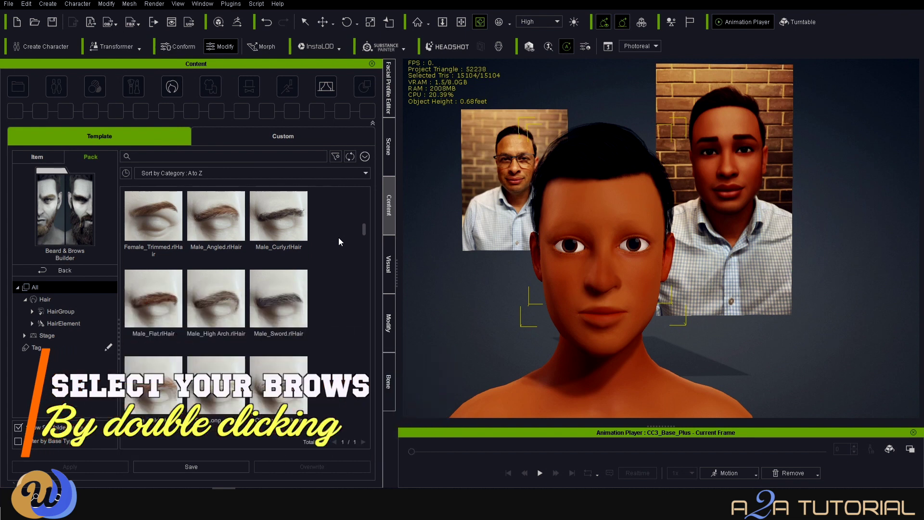
double_click(167, 316)
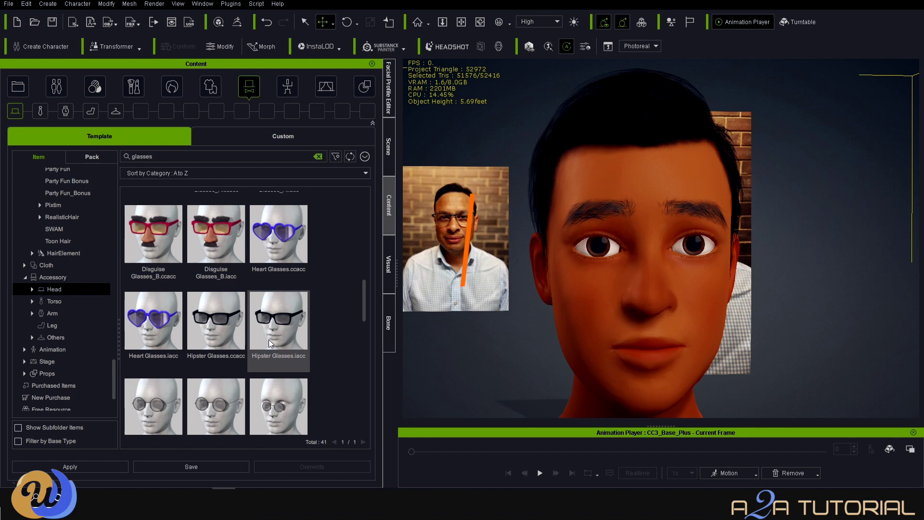
Try and remove the Hipster Glasses, then put on the thin round Sunglasses_A4
double_click(235, 320)
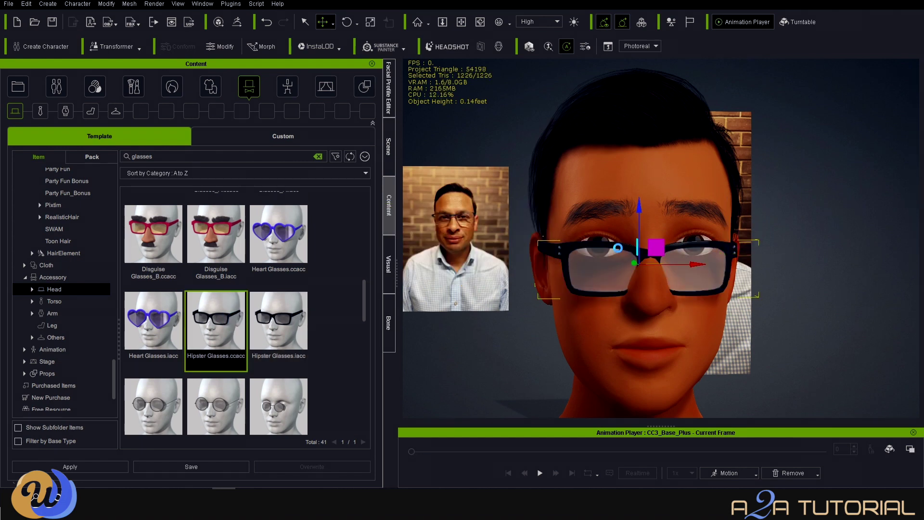
key("Delete")
scroll(230, 266, "up", 5)
scroll(284, 260, "up", 1)
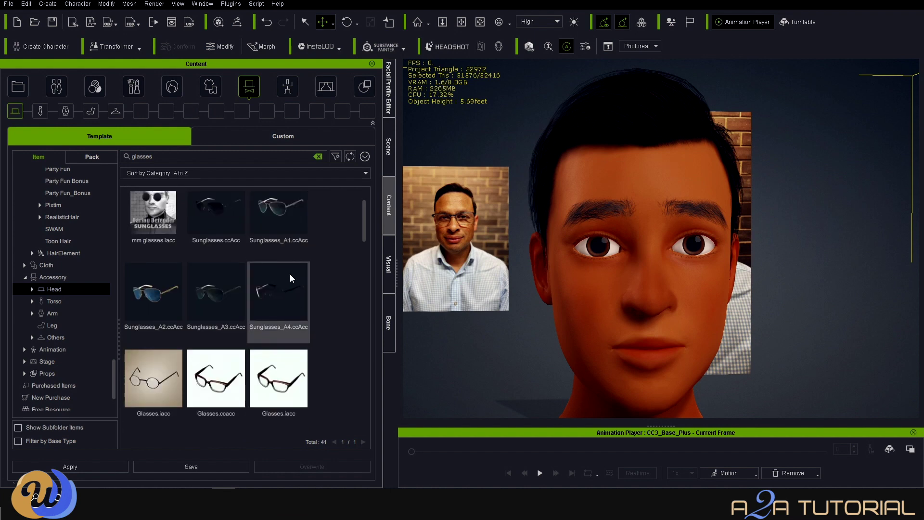
double_click(290, 274)
right_click_drag(728, 200, 798, 227)
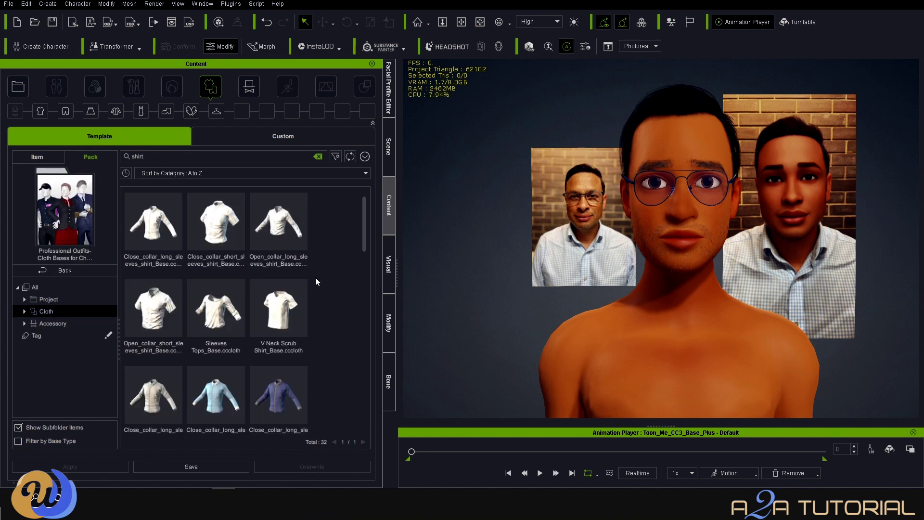
Try several long-sleeve shirts, settling on Open_collar_long_sleeves_shirt_A
double_click(177, 234)
left_click(366, 295)
left_click(411, 299)
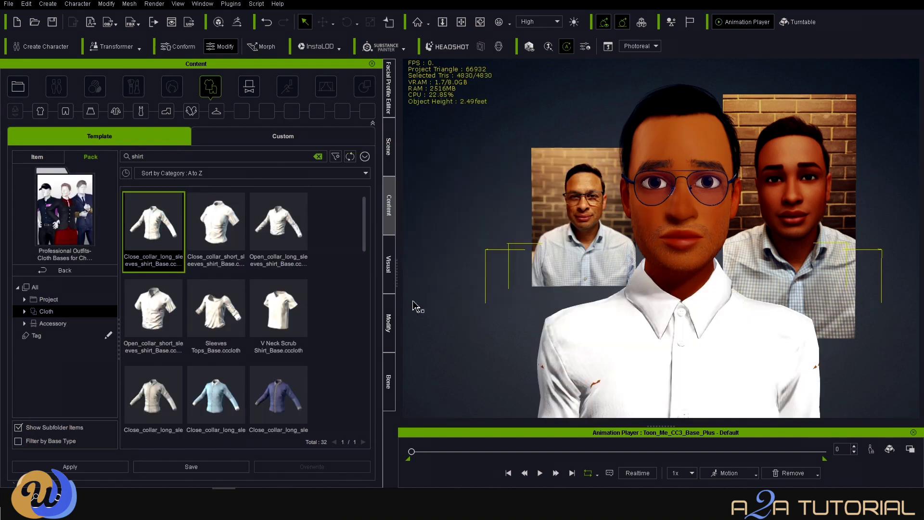
scroll(158, 340, "down", 2)
double_click(165, 299)
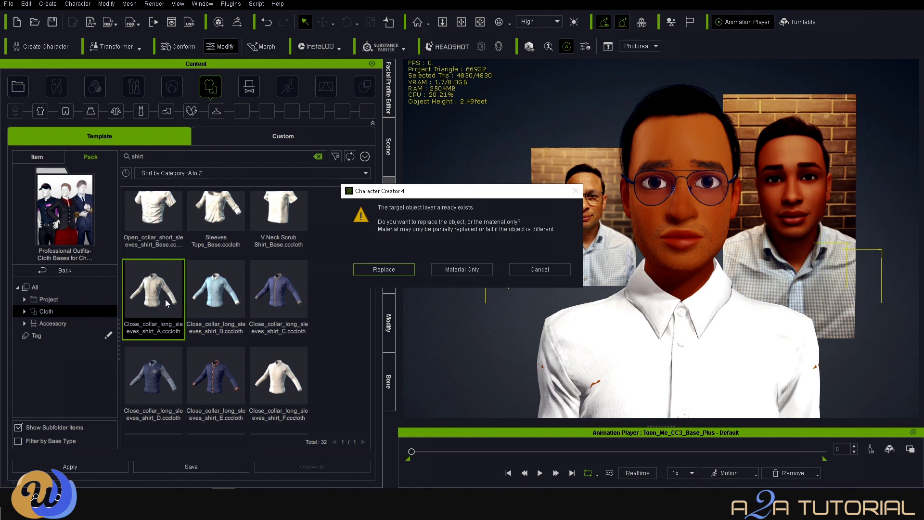
left_click(471, 274)
double_click(216, 289)
left_click(451, 272)
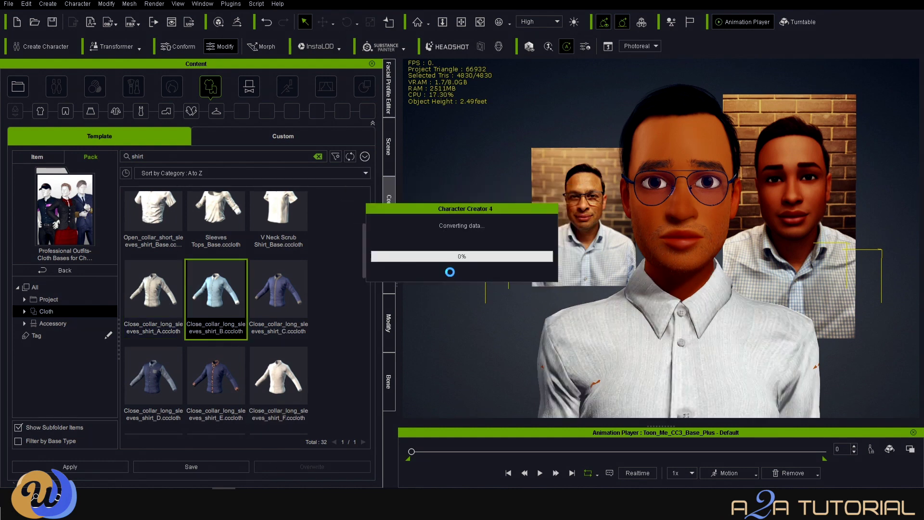
scroll(299, 309, "down", 2)
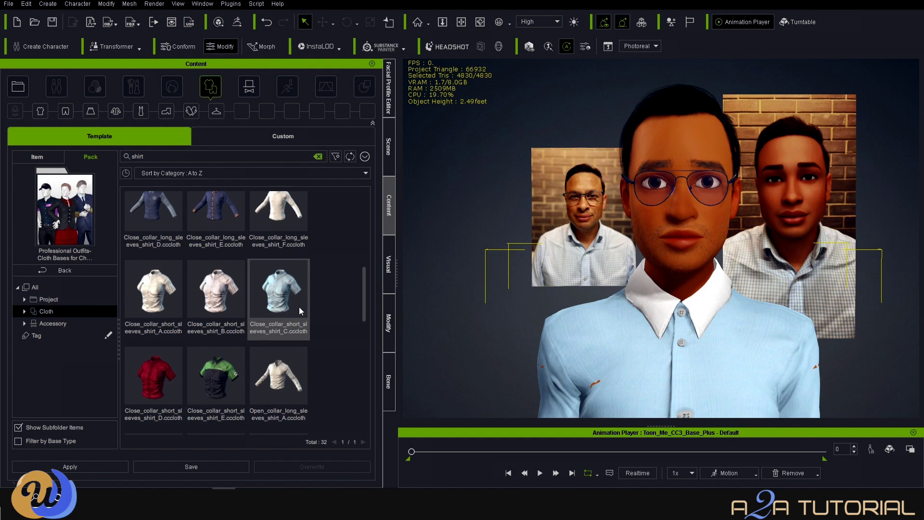
scroll(299, 307, "down", 1)
double_click(293, 325)
left_click(401, 294)
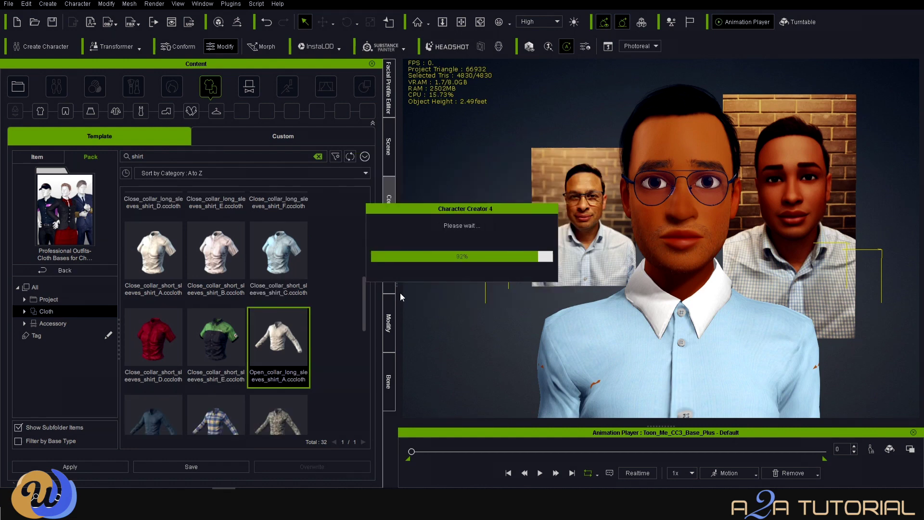
Switch the shirt material's shader to PBR
left_click(389, 323)
left_click(340, 325)
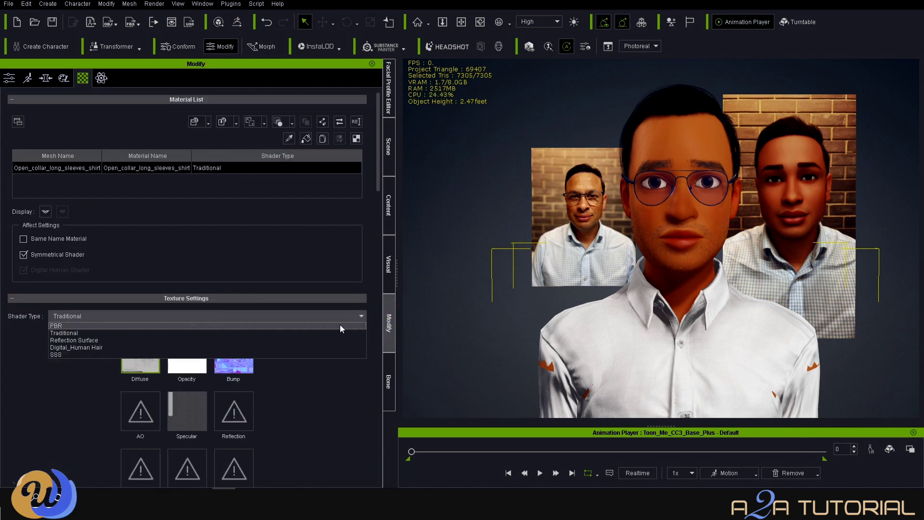
left_click(340, 329)
left_click(388, 147)
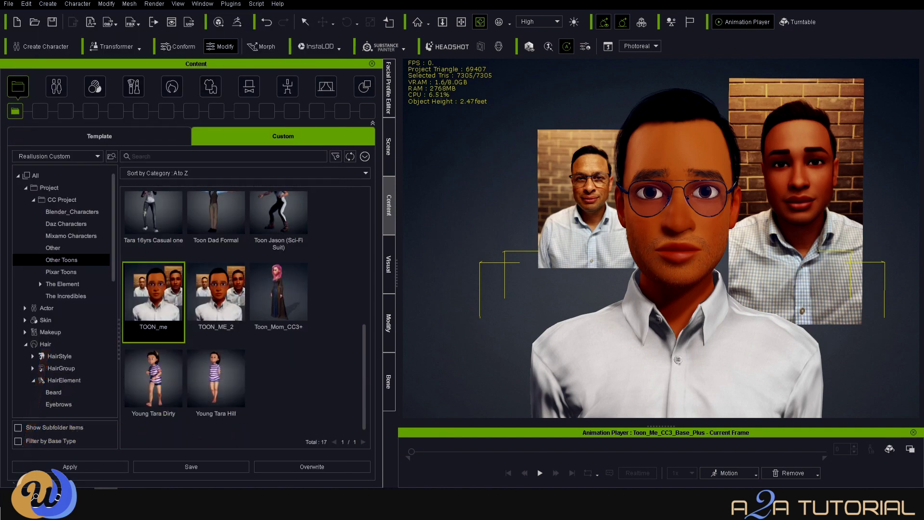
Load a check pattern into the shirt's Blend channel and trial a tiling of 8
left_click(388, 323)
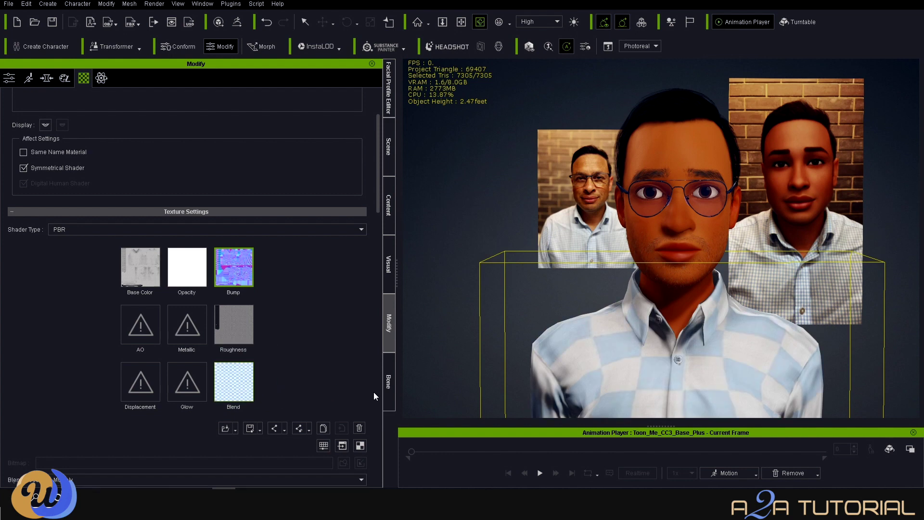
scroll(374, 392, "down", 10)
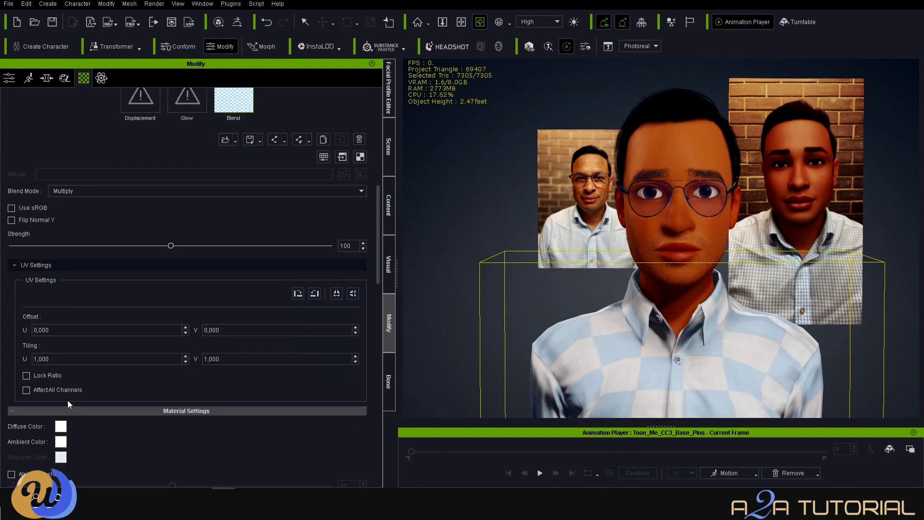
type("8")
key("Return")
left_click(267, 22)
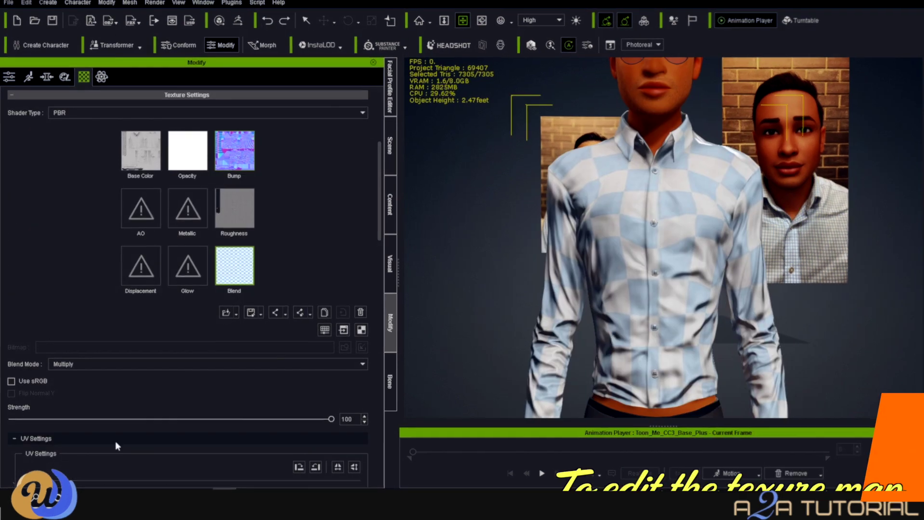
Set the blend mode to Overlay with U and V tiling of 8
scroll(115, 441, "down", 3)
left_click(208, 248)
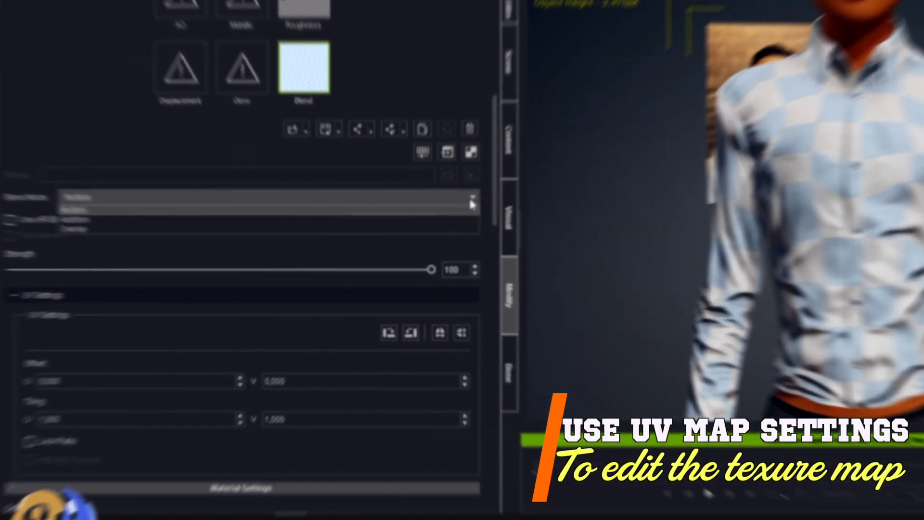
left_click(209, 256)
double_click(104, 418)
type("8")
double_click(341, 421)
type("8")
key("Return")
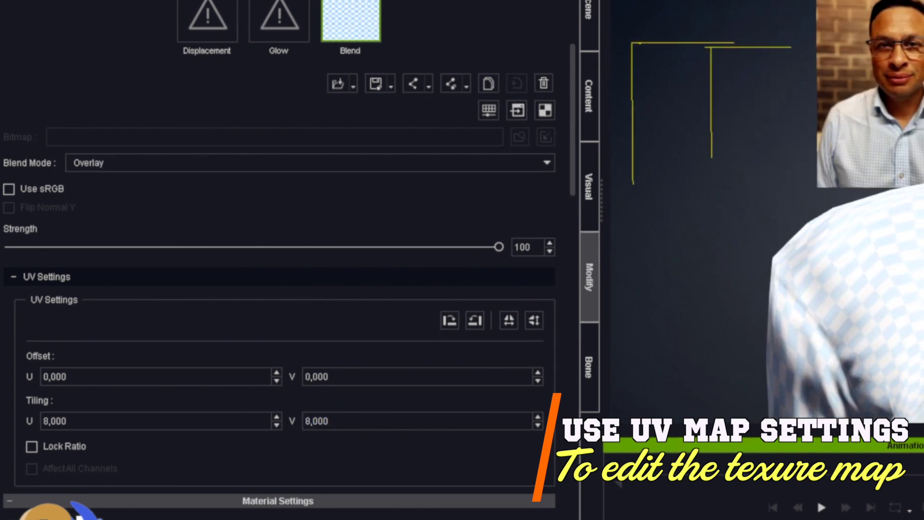
Darken the blend texture to Brightness -20 and raise its Contrast to 22
right_click(354, 24)
left_click(406, 138)
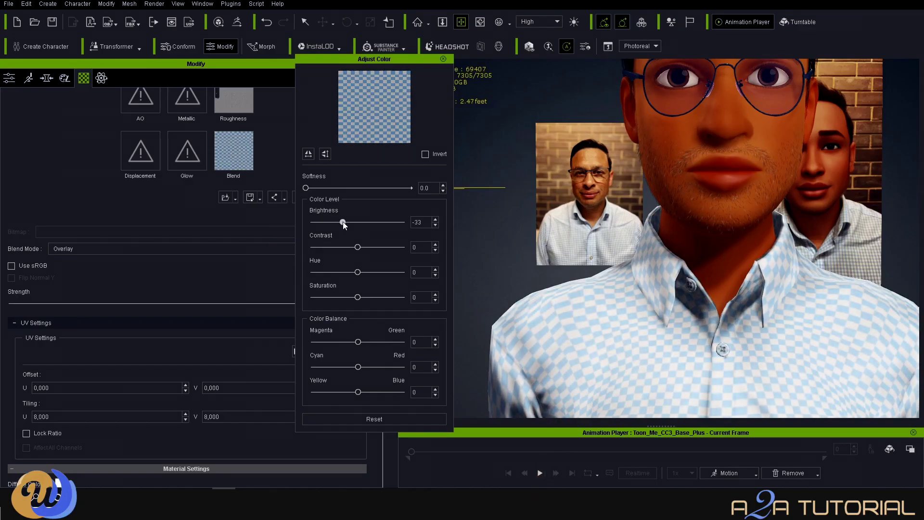
left_click(444, 58)
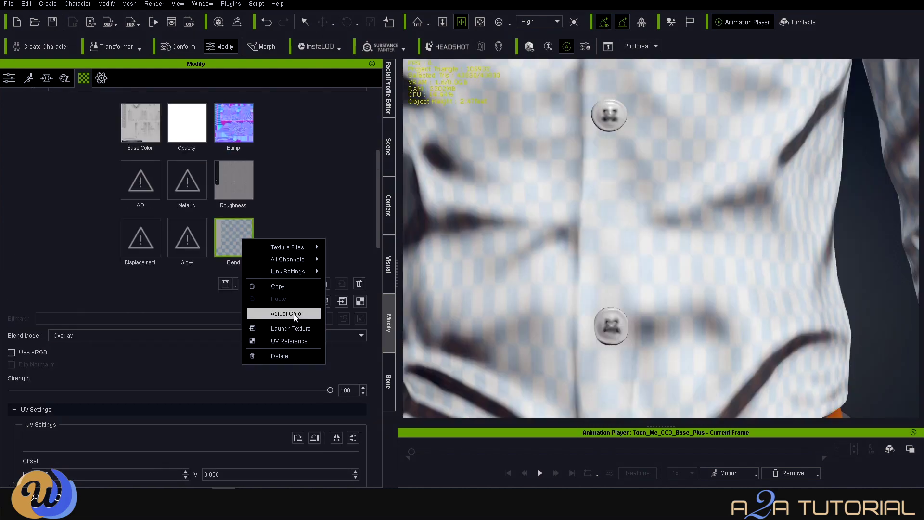
left_click(278, 313)
left_click_drag(337, 247, 403, 250)
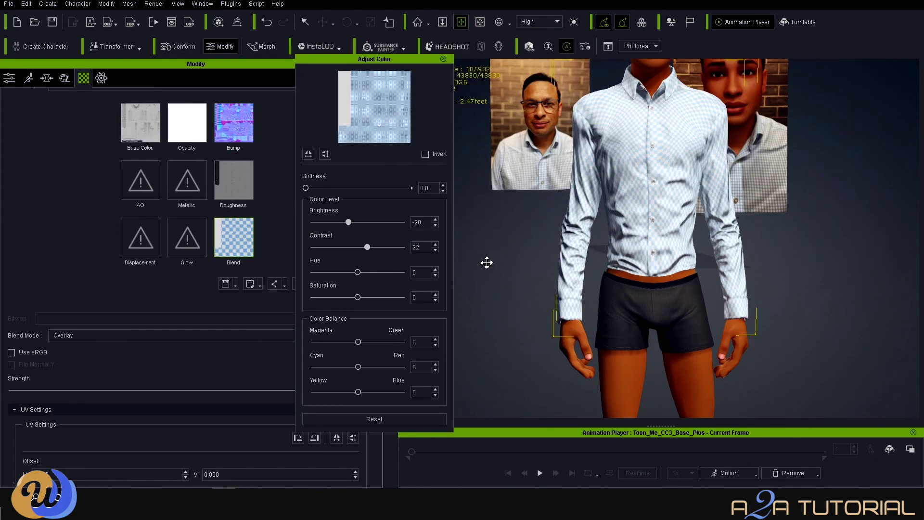
scroll(487, 263, "down", 5)
left_click(691, 249)
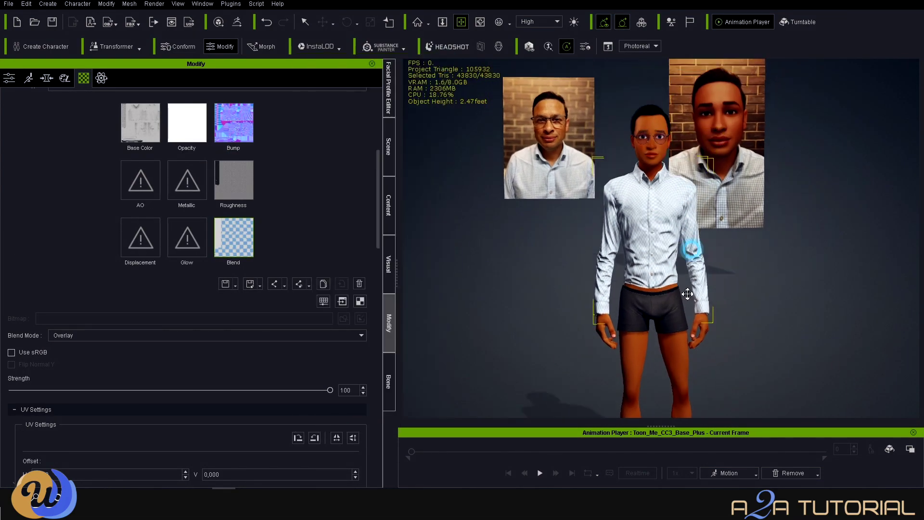
scroll(688, 294, "up", 5)
left_click(388, 205)
Dress the character in the Slacks_C pants from the Pants library
scroll(316, 356, "up", 3)
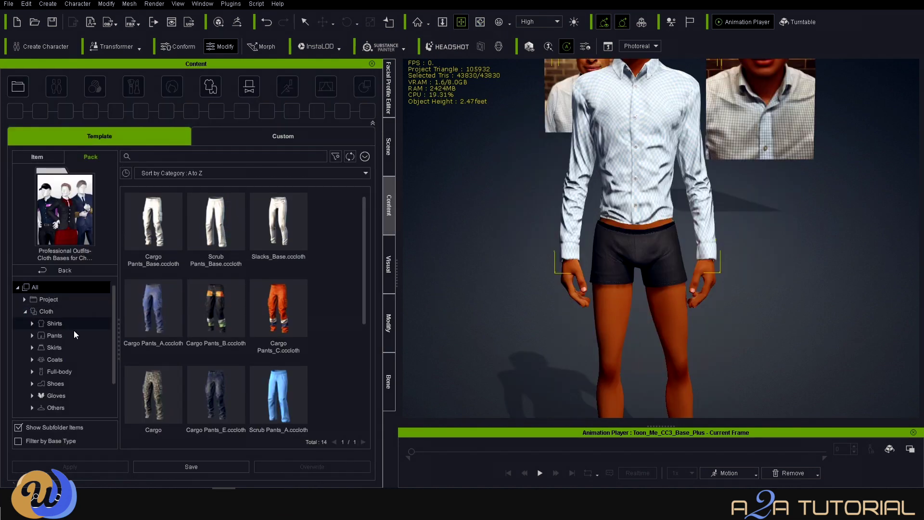
left_click(74, 334)
scroll(316, 377, "down", 5)
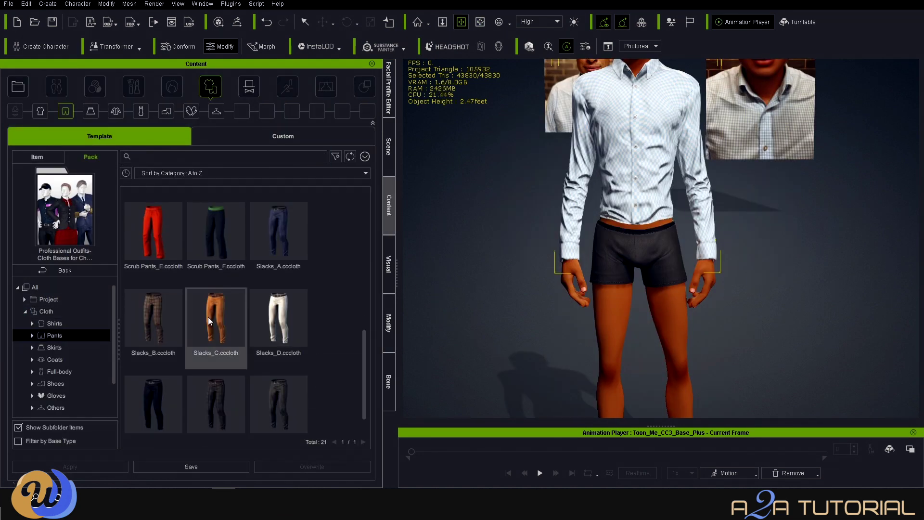
double_click(208, 316)
left_click(406, 295)
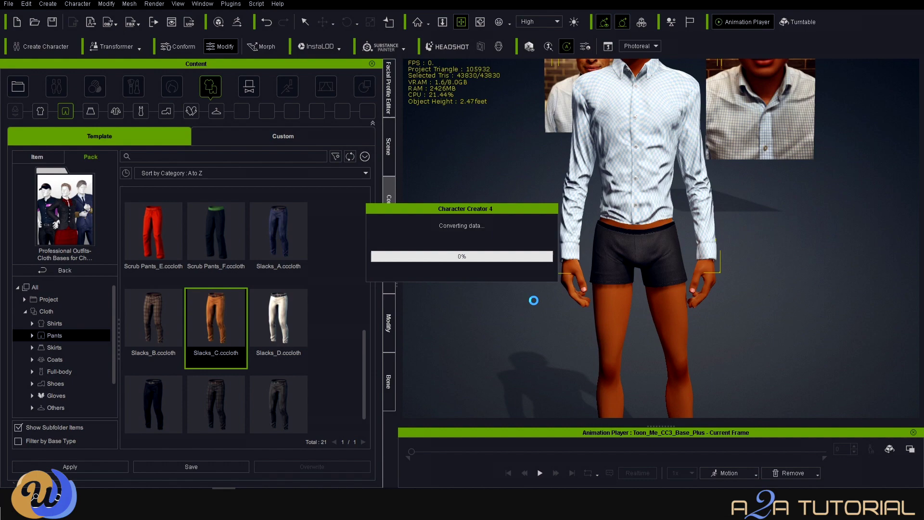
scroll(660, 270, "down", 5)
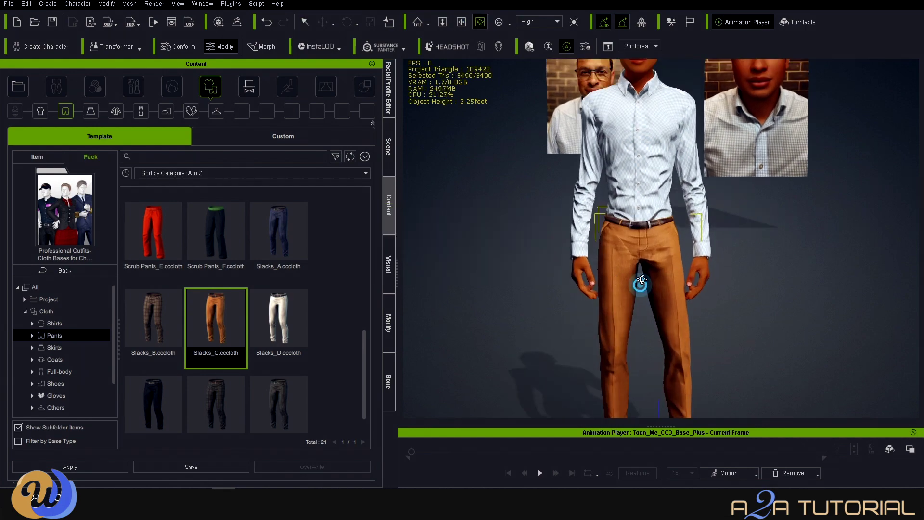
left_click(662, 274)
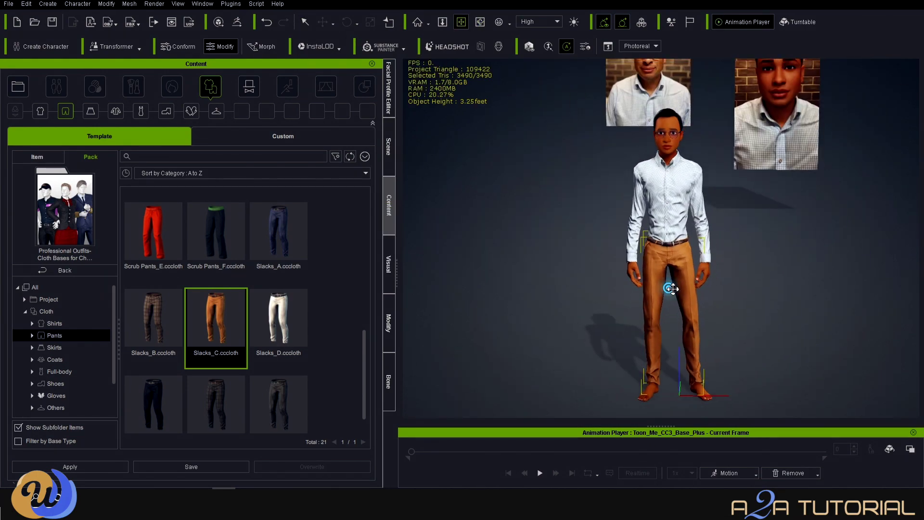
Put Leather shoes_B on the character from the Shoes library
left_click(55, 384)
scroll(169, 366, "down", 5)
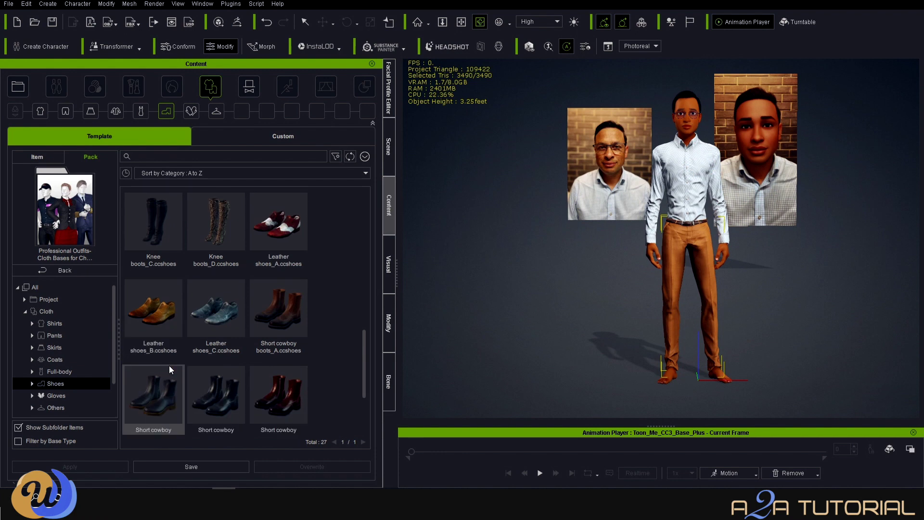
double_click(153, 300)
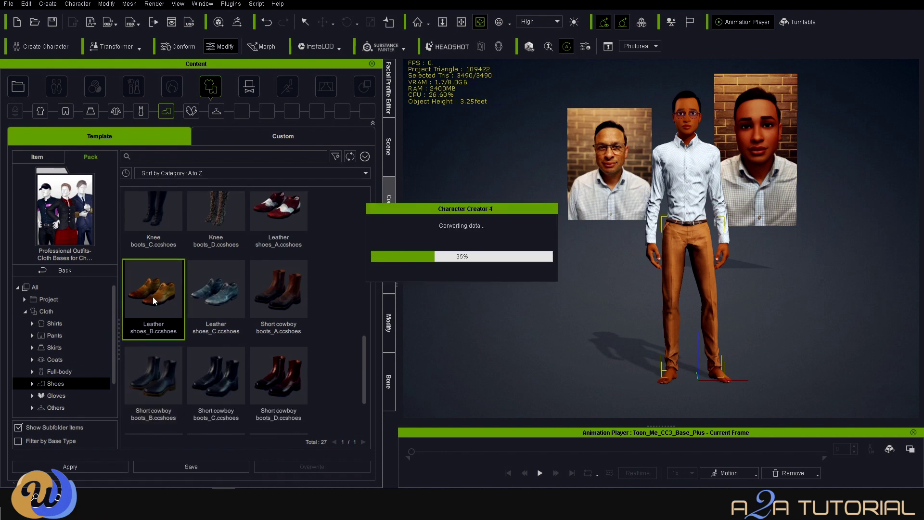
right_click(146, 363)
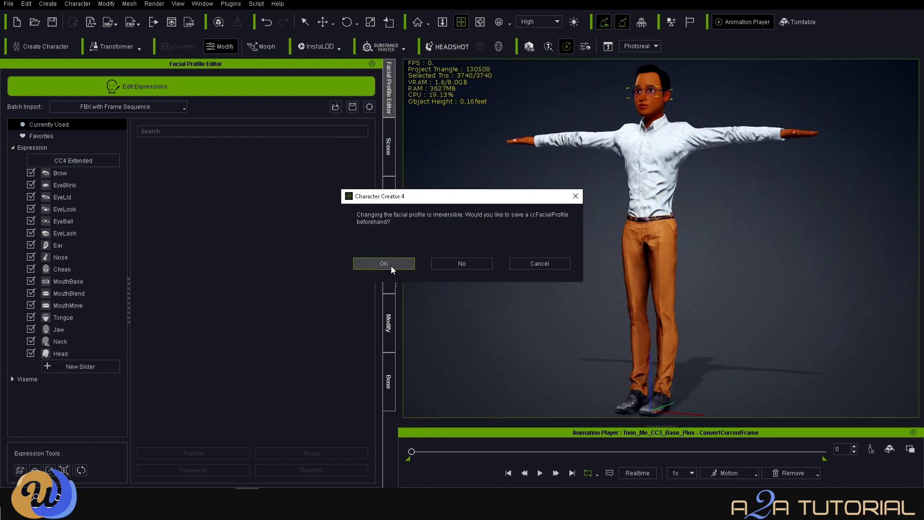
Convert the facial profile to CC4 Extended, saving the current profile first
left_click(472, 264)
left_click(80, 164)
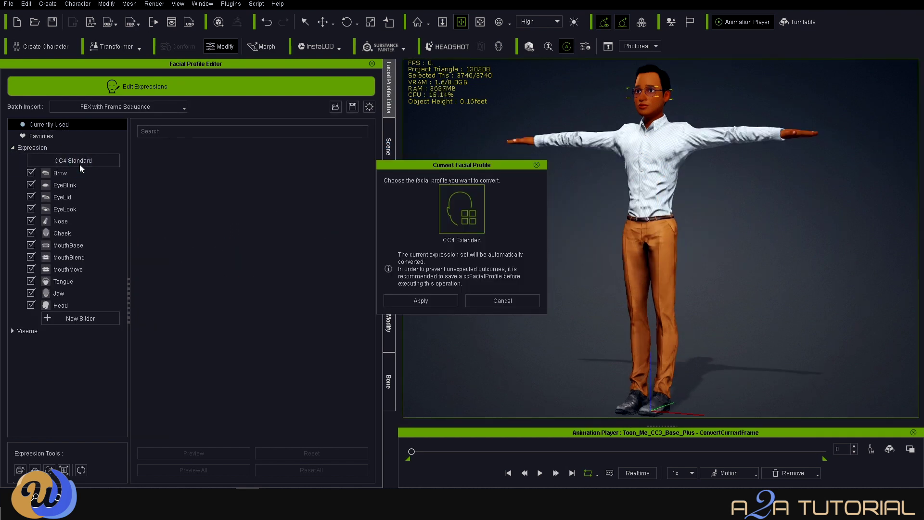
left_click(438, 300)
left_click(382, 262)
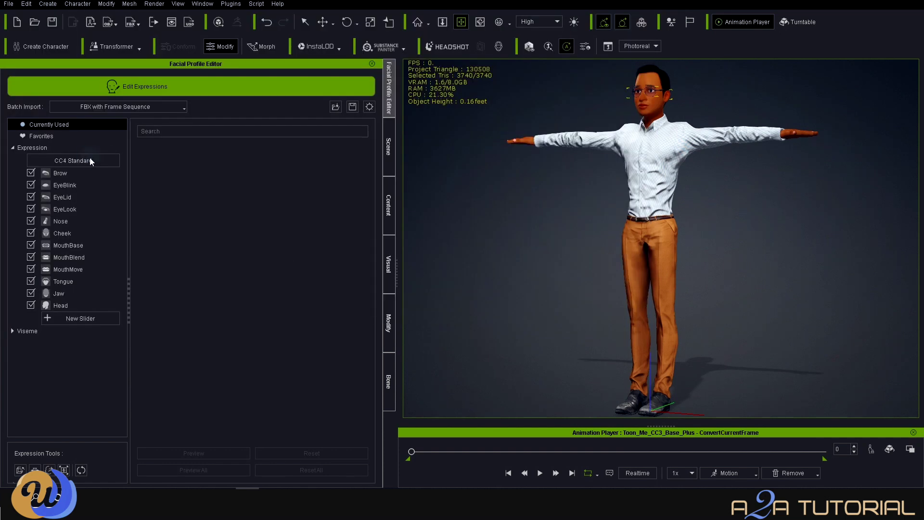
left_click(90, 160)
Import the custom ccFacialProfile and test the SHOCKED, ANGRY and SAD expression sliders
left_click(503, 300)
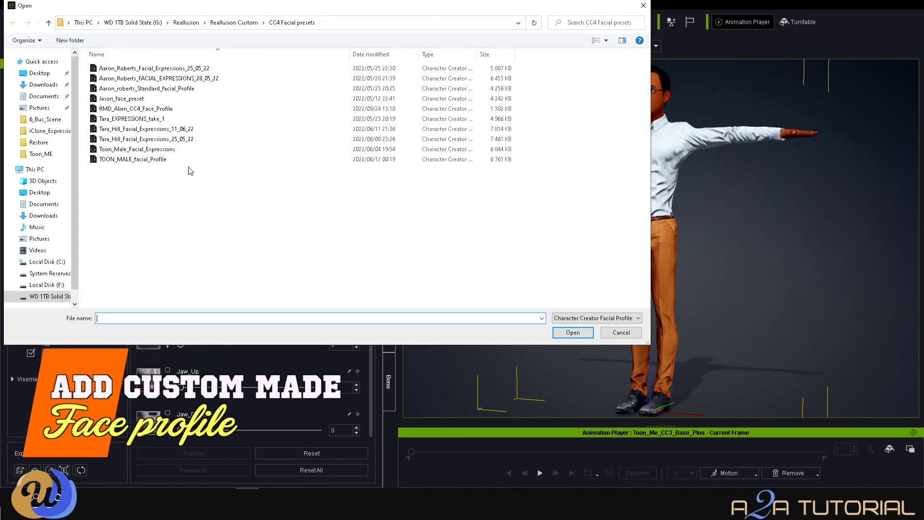
double_click(233, 80)
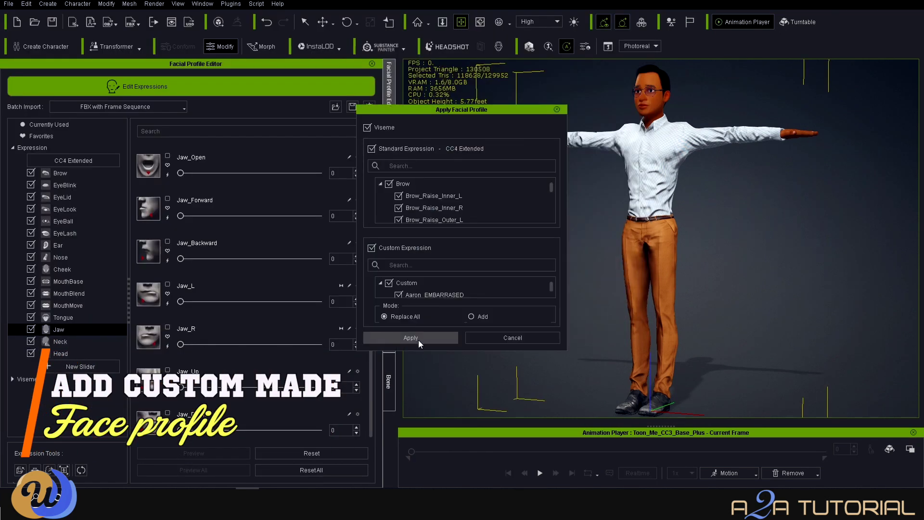
left_click(418, 339)
left_click_drag(188, 259, 320, 260)
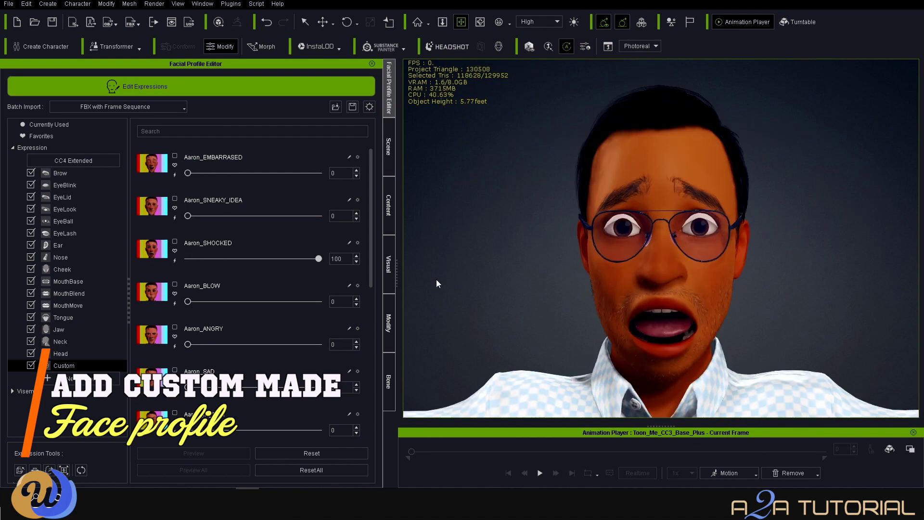
left_click_drag(187, 344, 348, 392)
left_click_drag(188, 432, 229, 432)
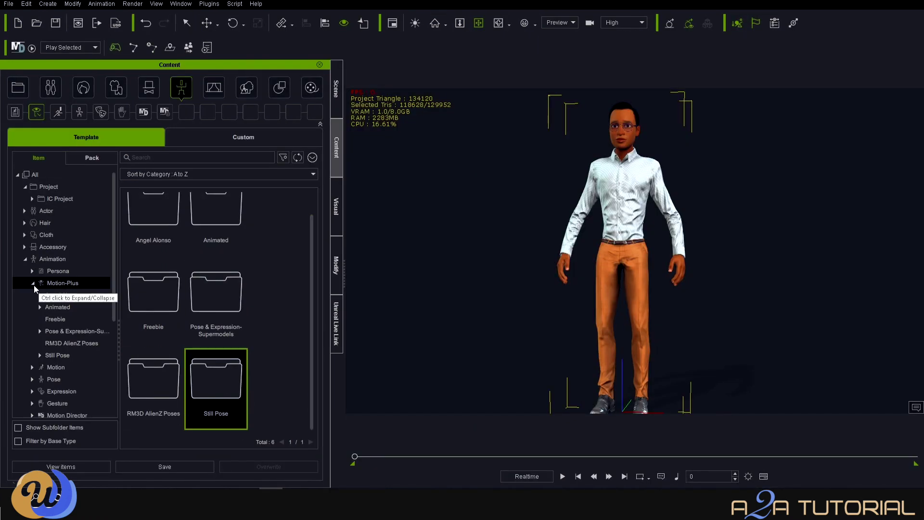
left_click(52, 259)
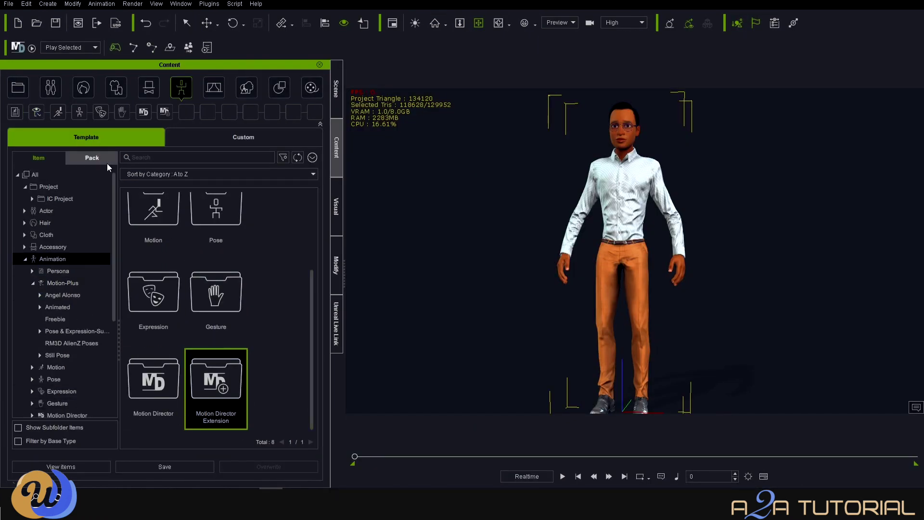
Apply the Baby Shark motion from 21 Sample Motions and play it on the timeline
left_click(92, 157)
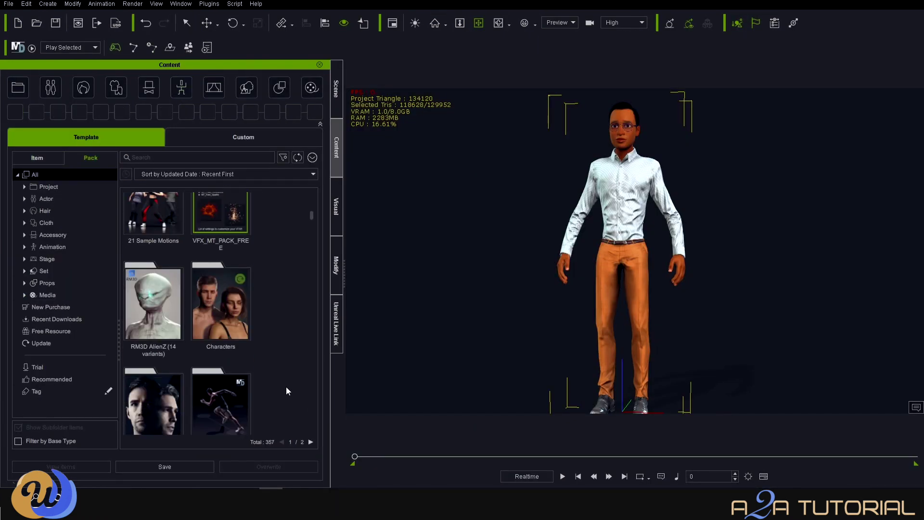
left_click(100, 248)
double_click(239, 294)
double_click(216, 224)
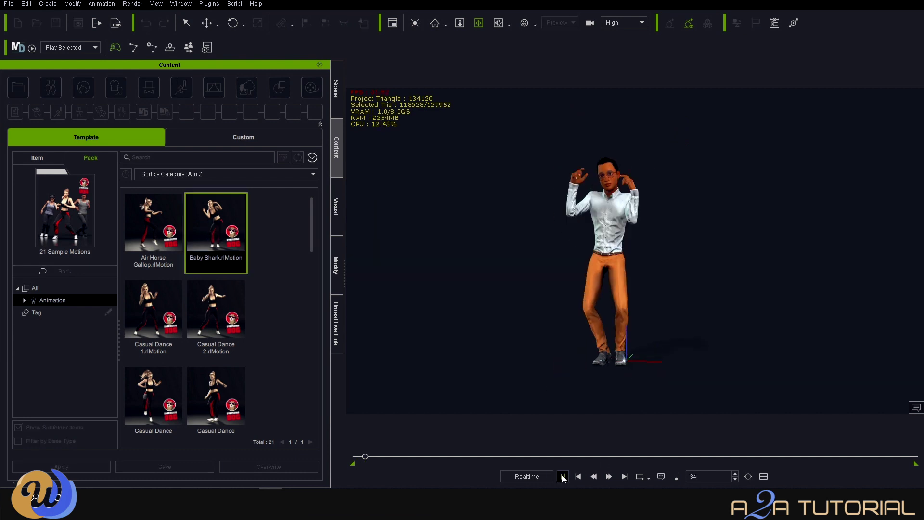
key("F3")
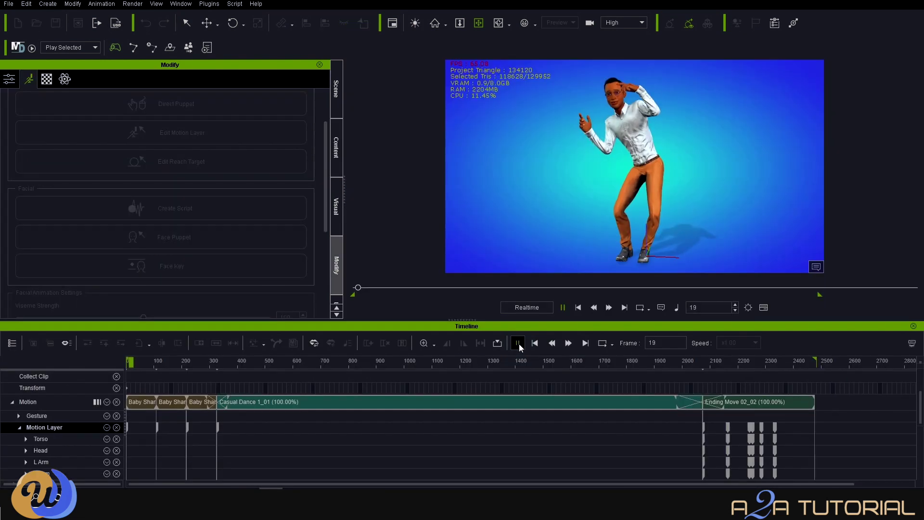
left_click(518, 343)
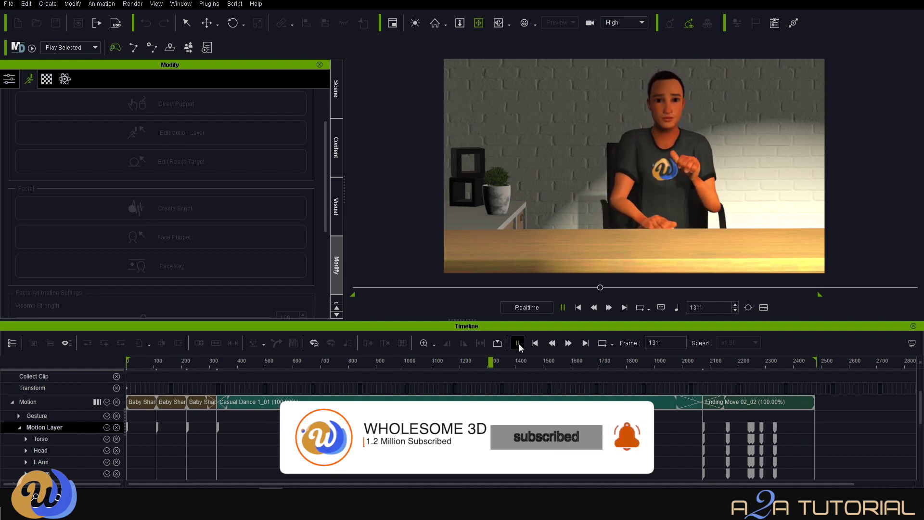
Pause the dance playback and move the playhead back on the timeline ruler
left_click(517, 343)
left_click(413, 414)
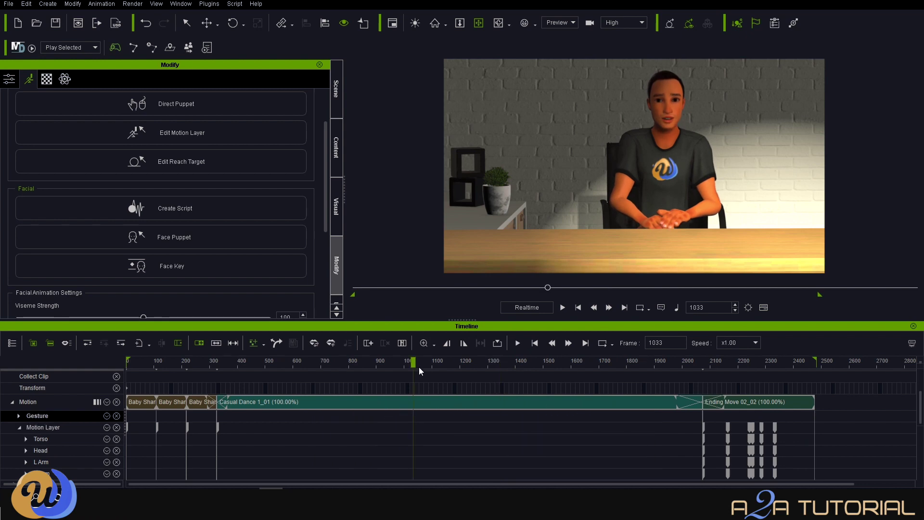